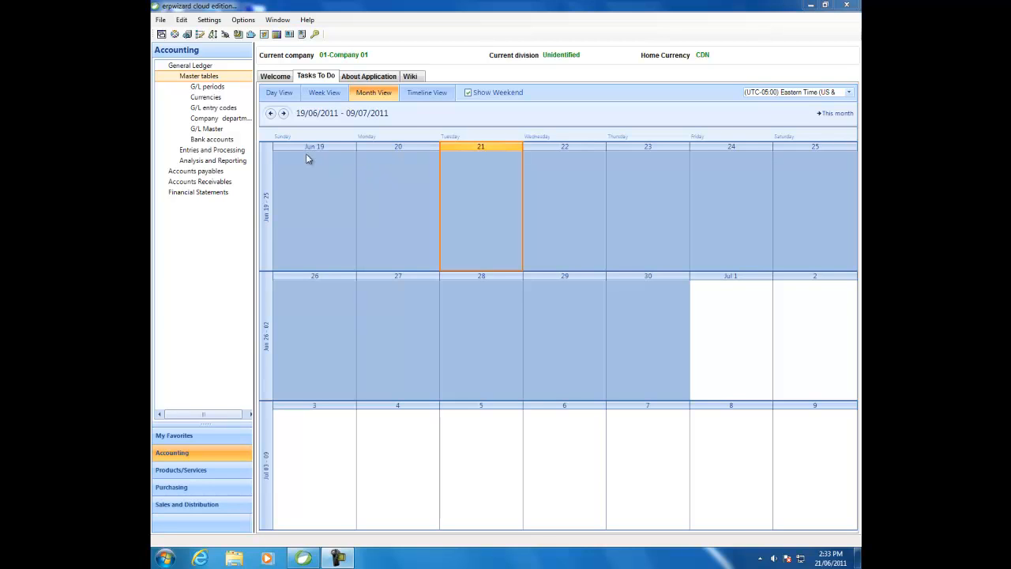
- Run the G/L entry codes program from the General Ledger master tables
left_click(229, 110)
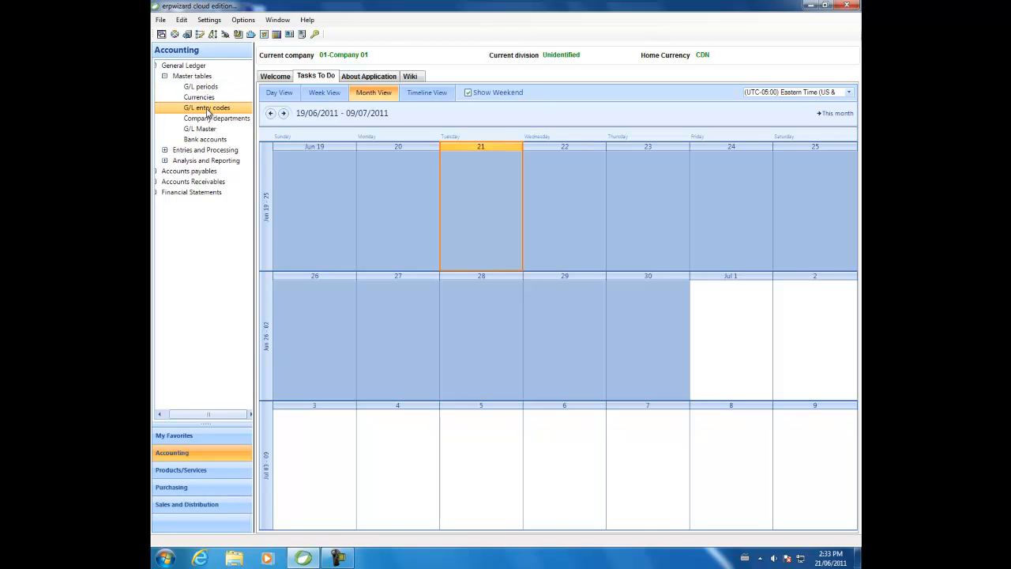
right_click(207, 109)
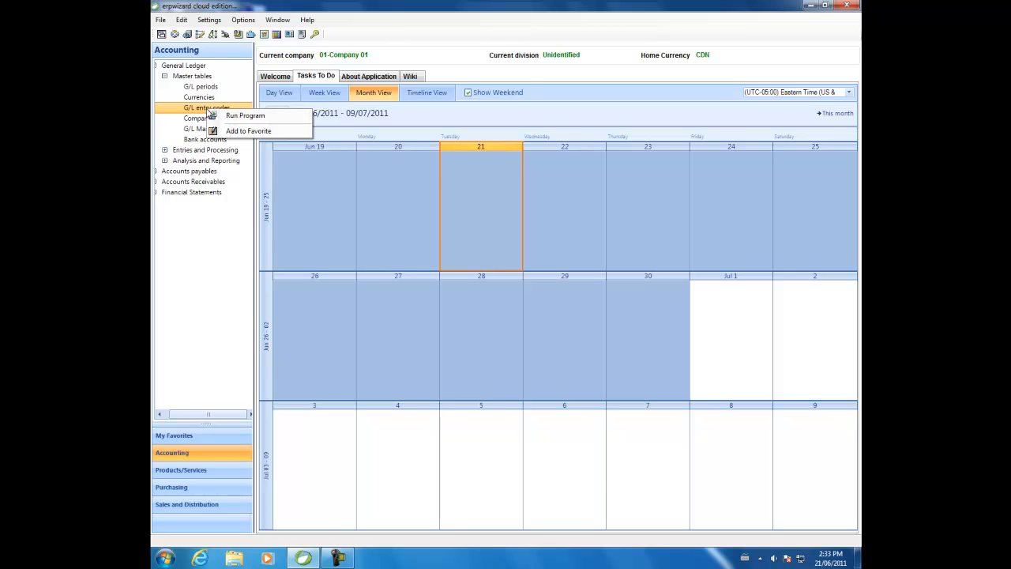
left_click(218, 115)
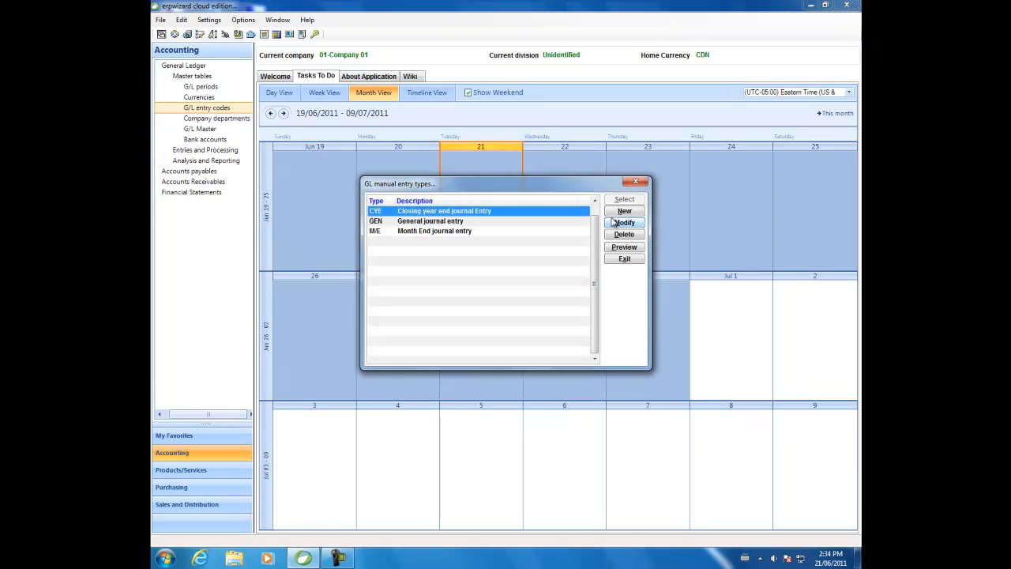
- Create and save a new manual entry type YE with the description "Year End"
left_click(622, 212)
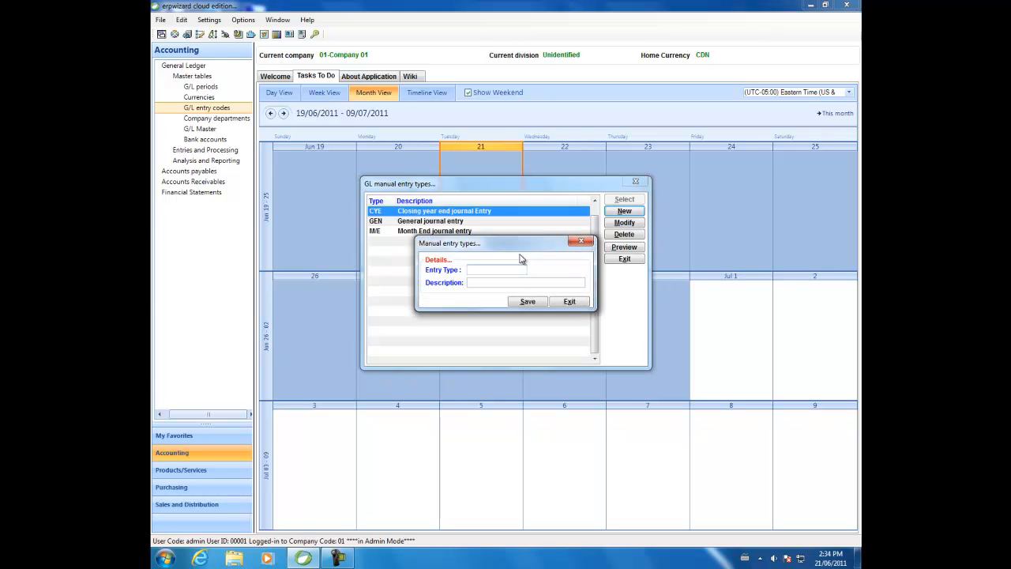
type("YE")
key("Tab")
type("Year")
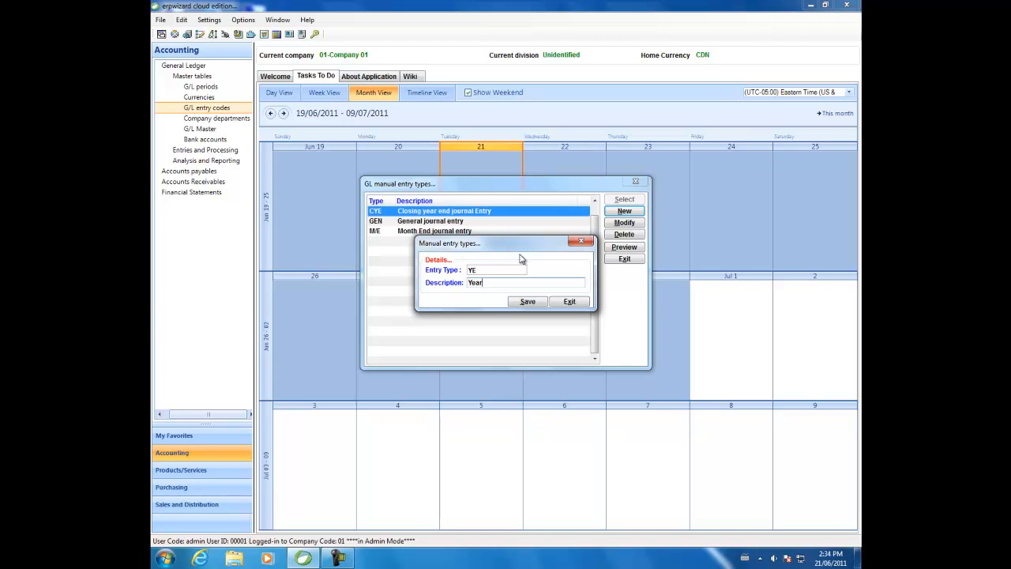
type(" End")
left_click(525, 303)
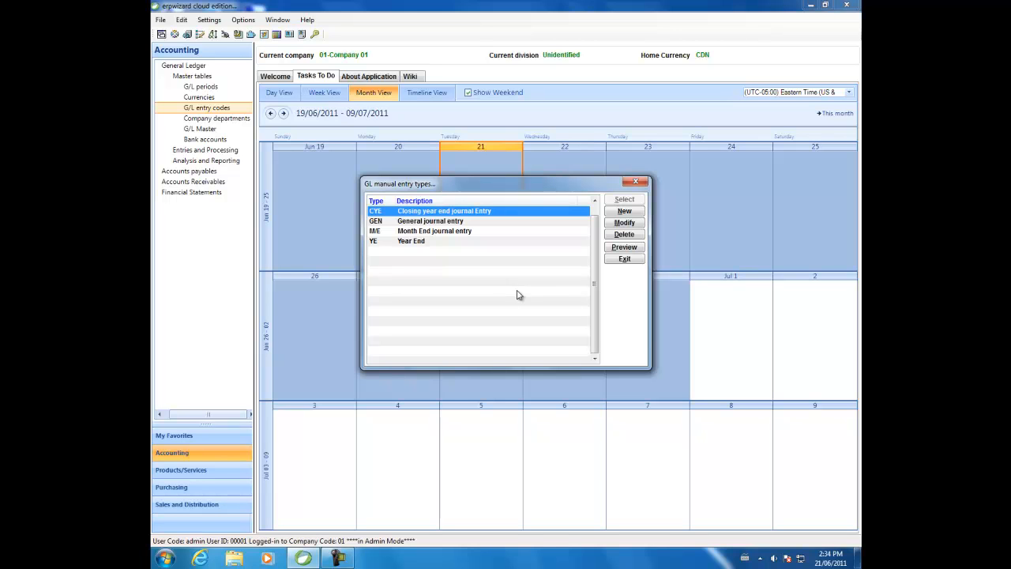
- Shorten the description of entry type CYE to "Closing year end" and save it
left_click(624, 222)
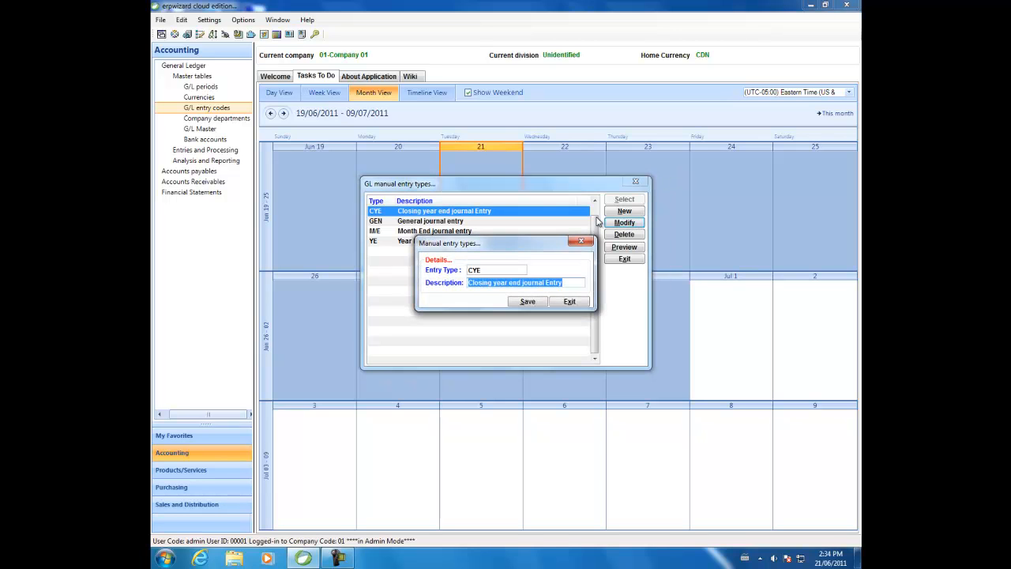
left_click_drag(574, 283, 522, 283)
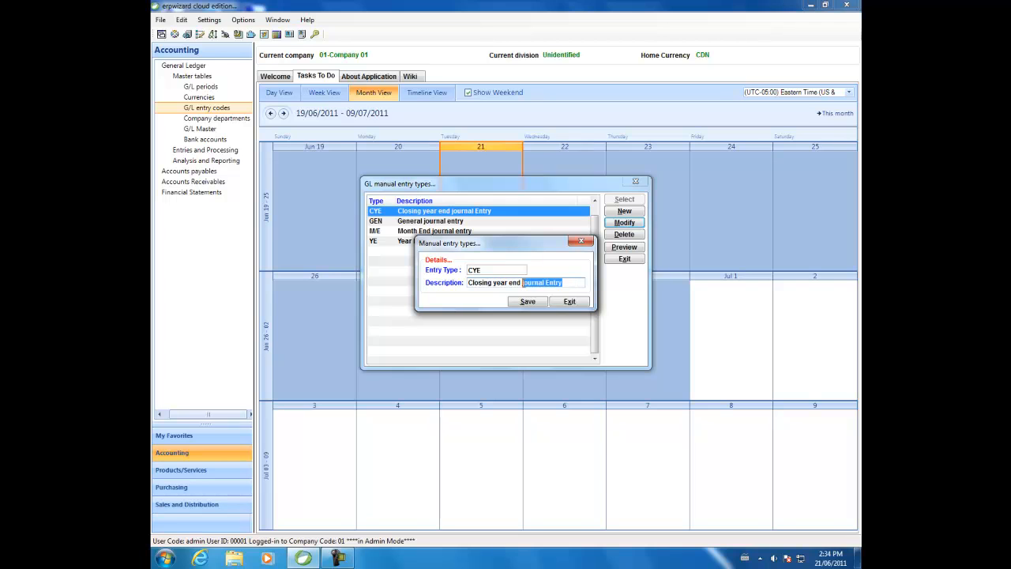
key("BackSpace")
left_click(535, 301)
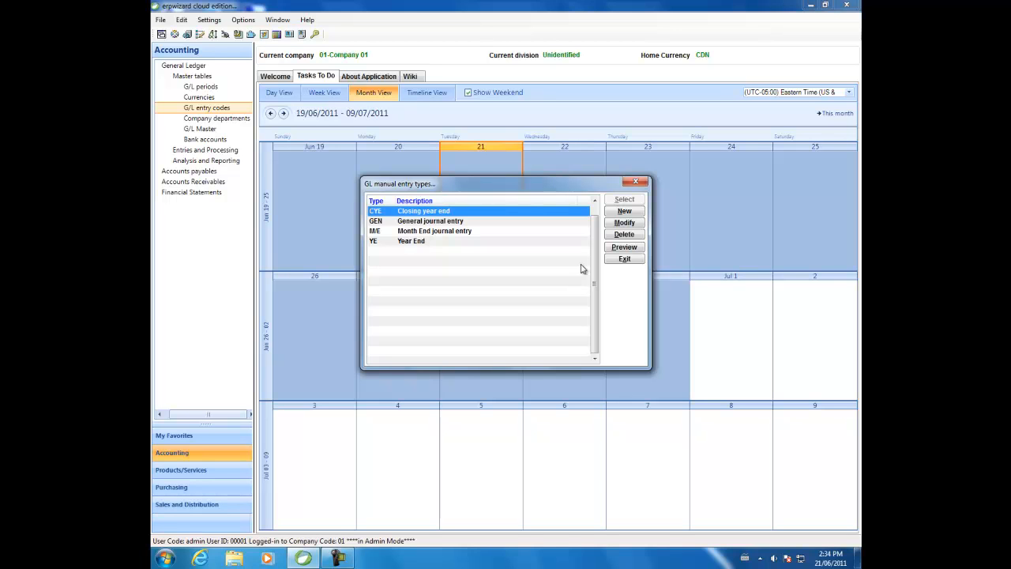
- Start deleting the CYE entry code and decline the confirmation
left_click(630, 233)
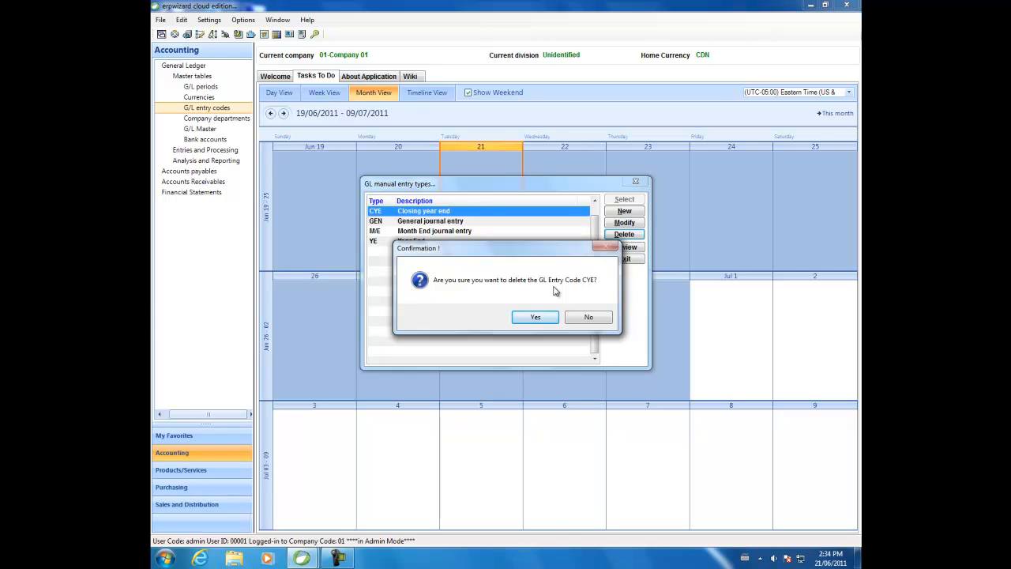
left_click(588, 318)
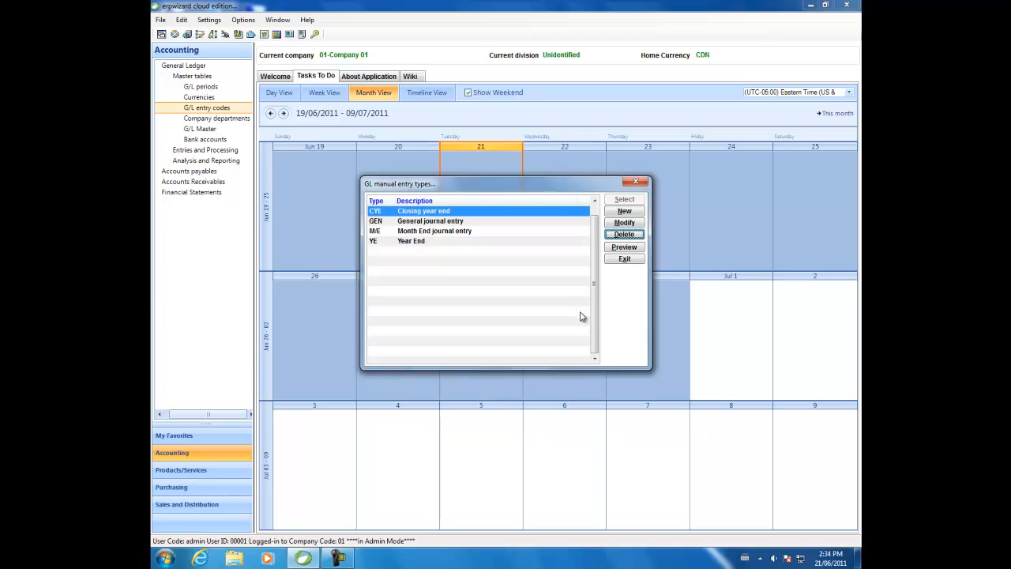
- Preview the GL entry codes listing, and close both the report and the entry types list
left_click(634, 248)
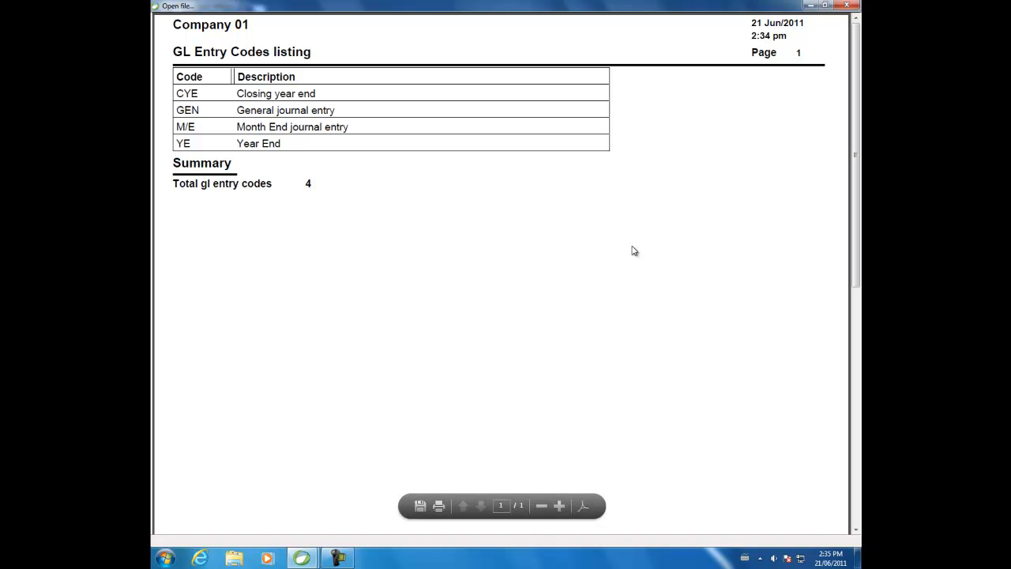
left_click(852, 10)
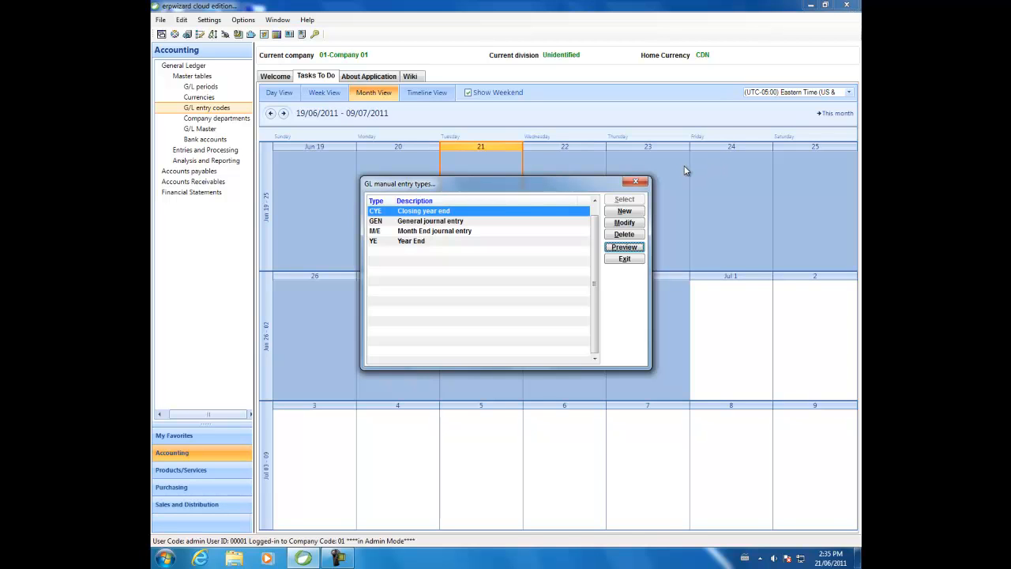
left_click(636, 183)
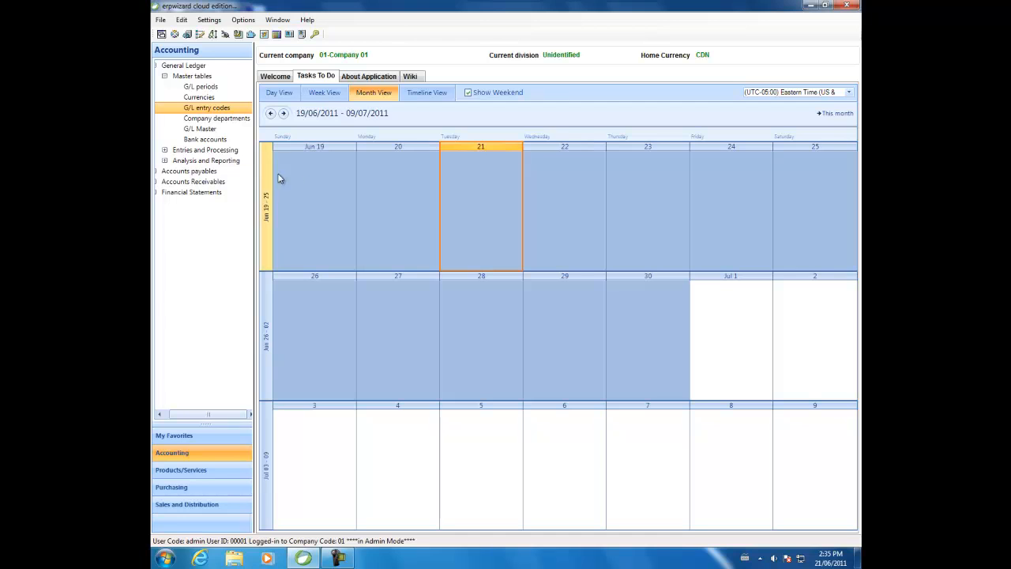
- Run the G/L manual transactions entry program under General Ledger's Entries and Processing
double_click(203, 151)
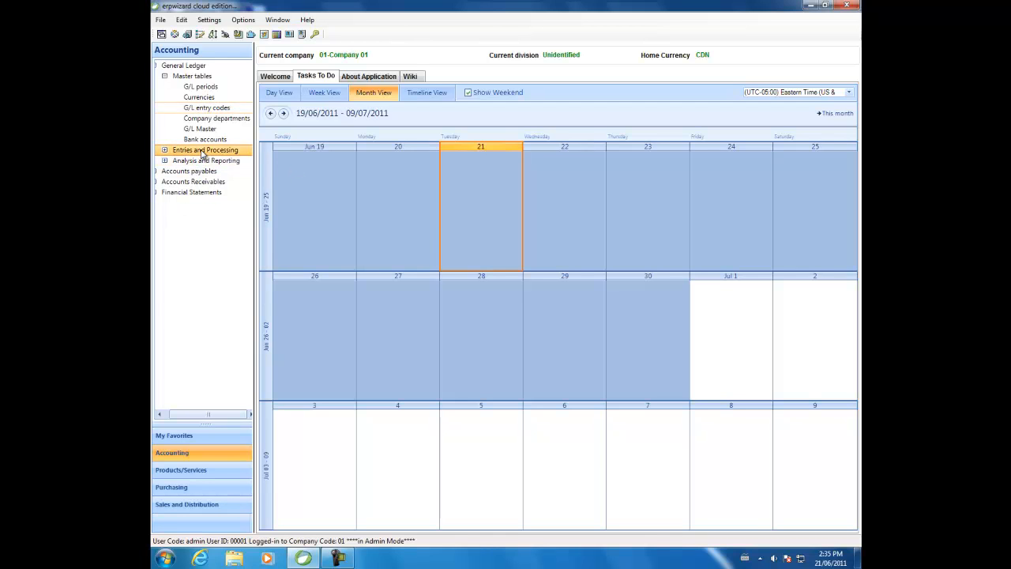
left_click(207, 161)
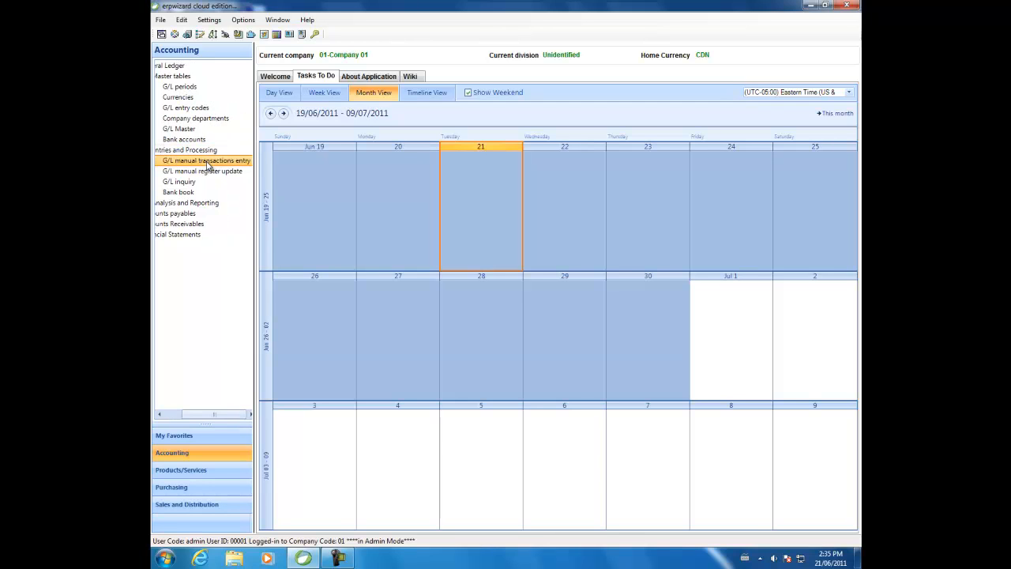
right_click(208, 163)
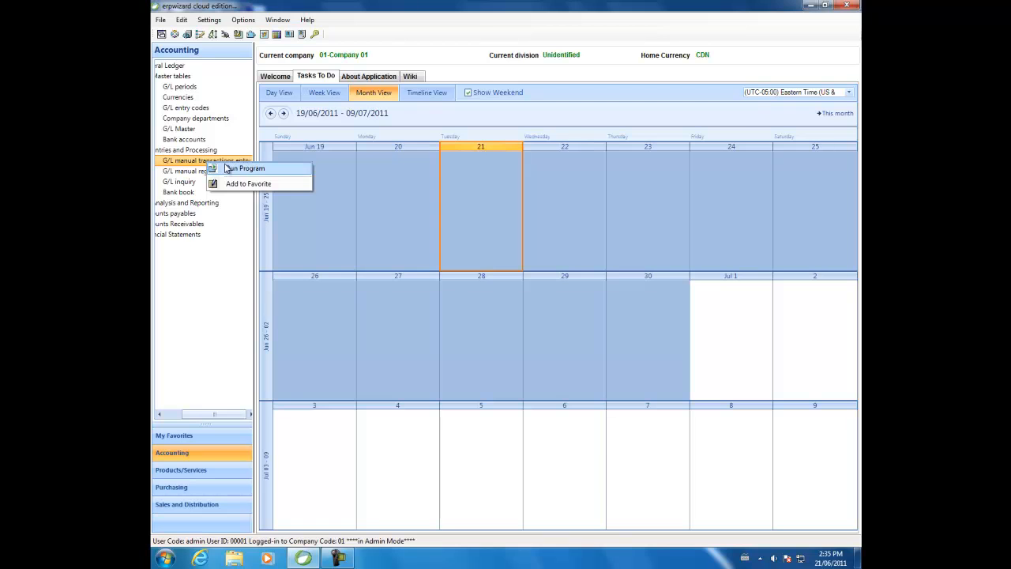
left_click(229, 180)
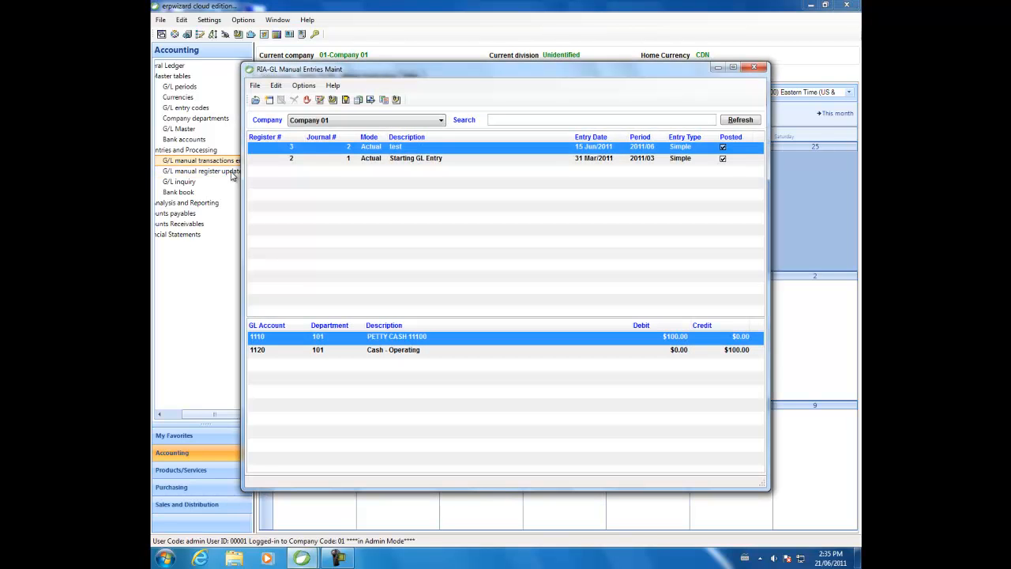
- Switch the company to Test Company and start a new manual G/L entry
left_click(334, 122)
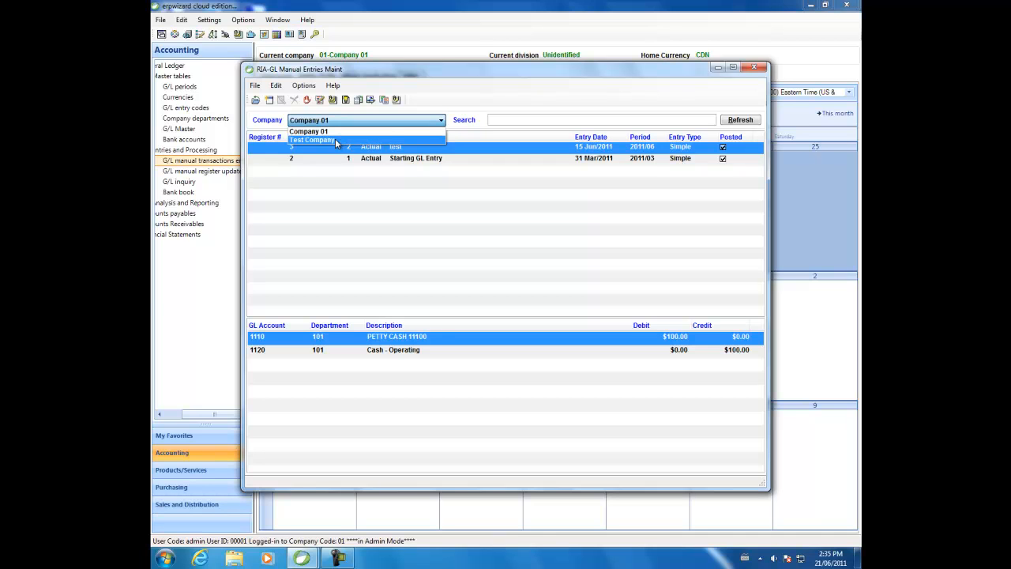
left_click(335, 139)
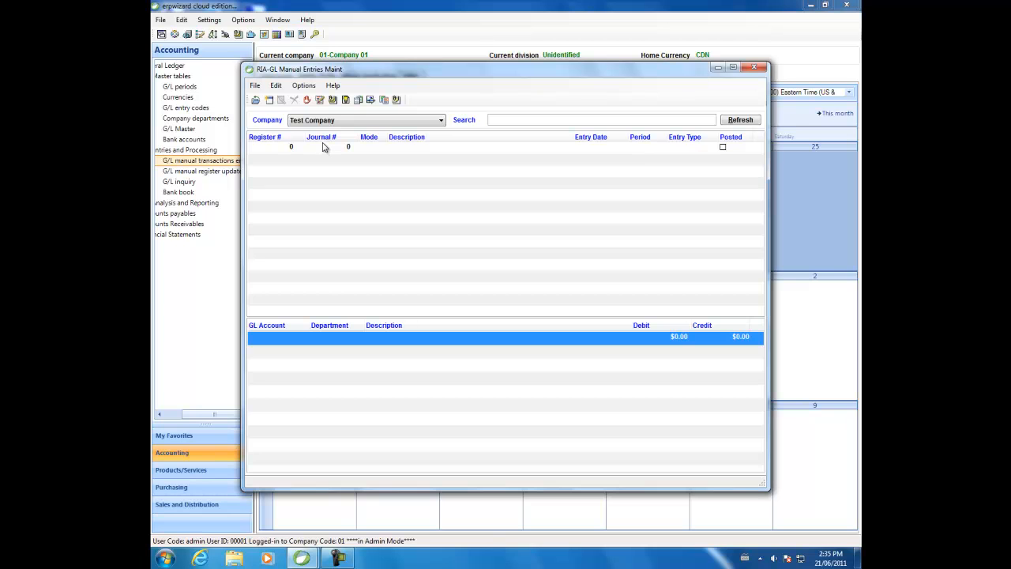
right_click(323, 146)
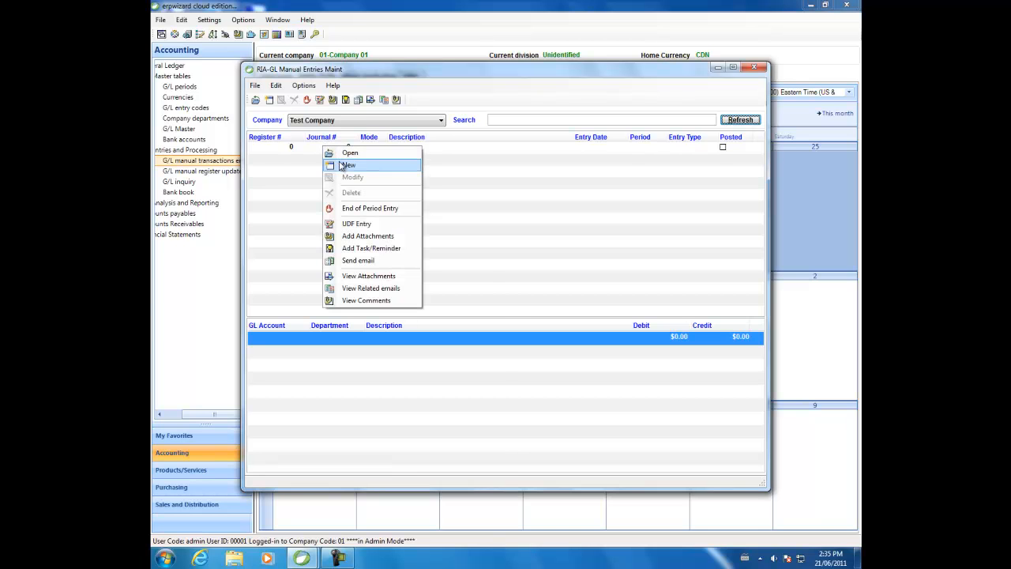
left_click(343, 166)
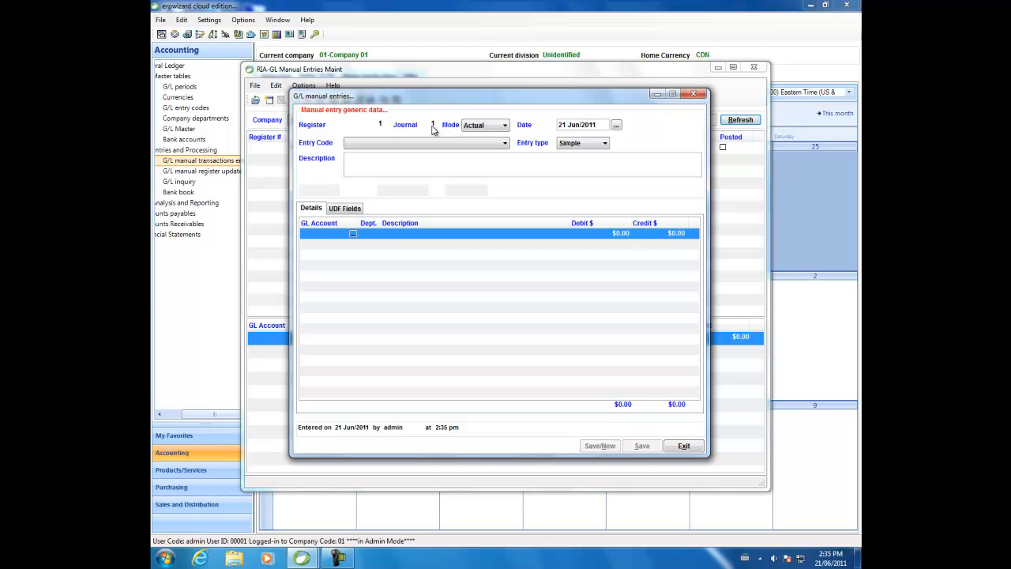
- Keep the entry's mode as Actual and its date as 21 Jun/2011, and set the entry code to Year End
left_click(485, 128)
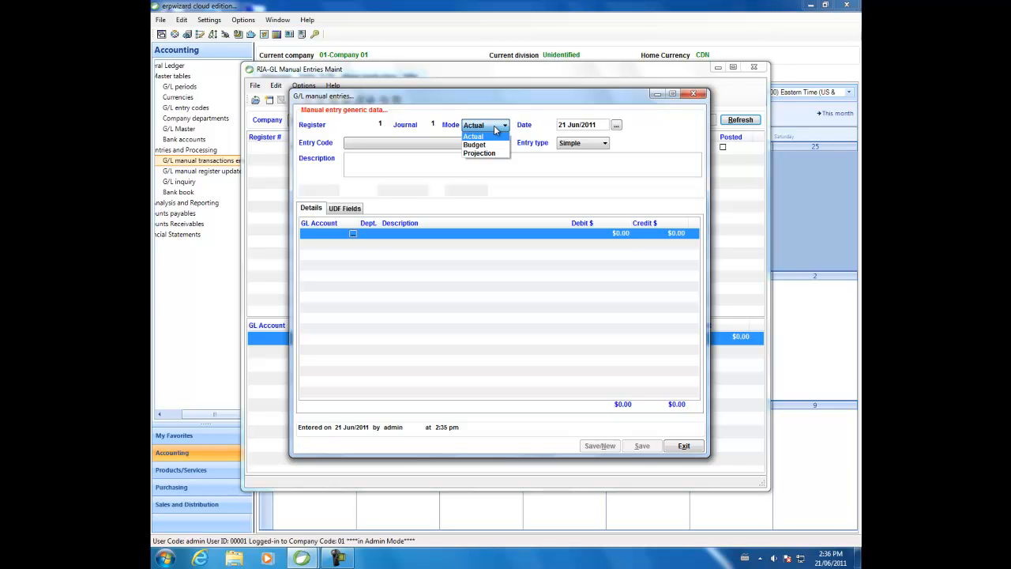
left_click(494, 125)
left_click(605, 125)
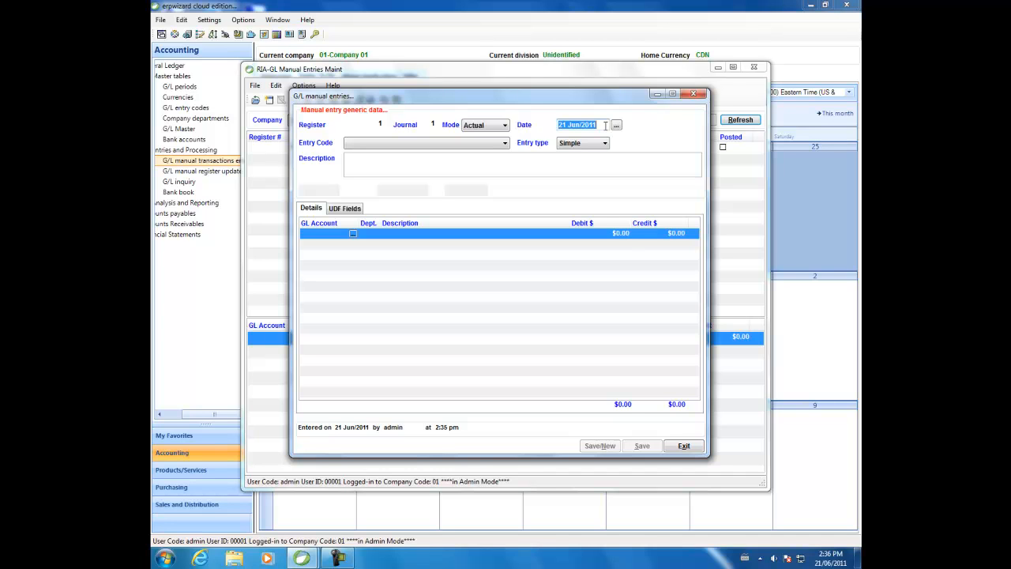
left_click(617, 125)
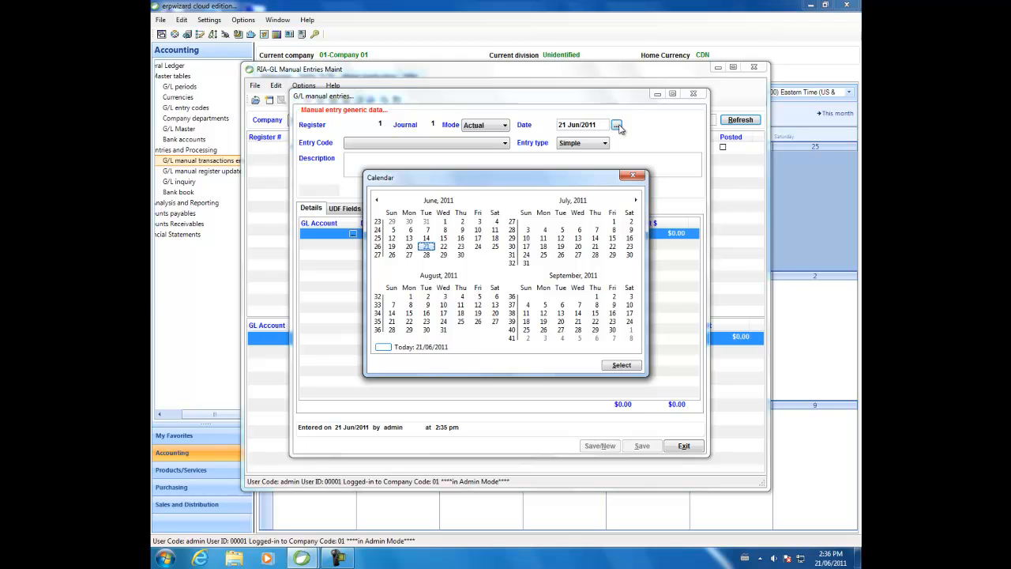
left_click(618, 367)
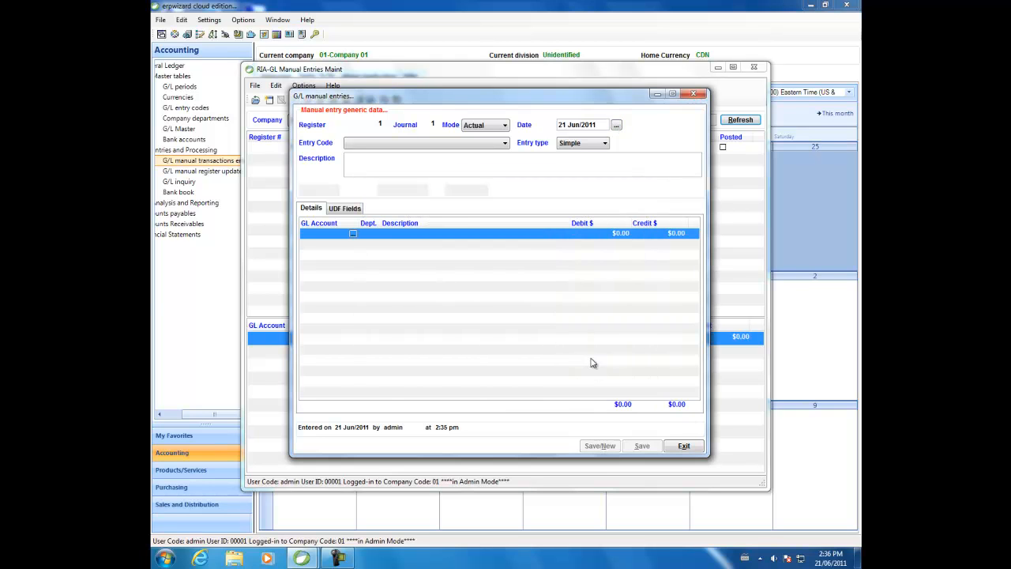
left_click(497, 145)
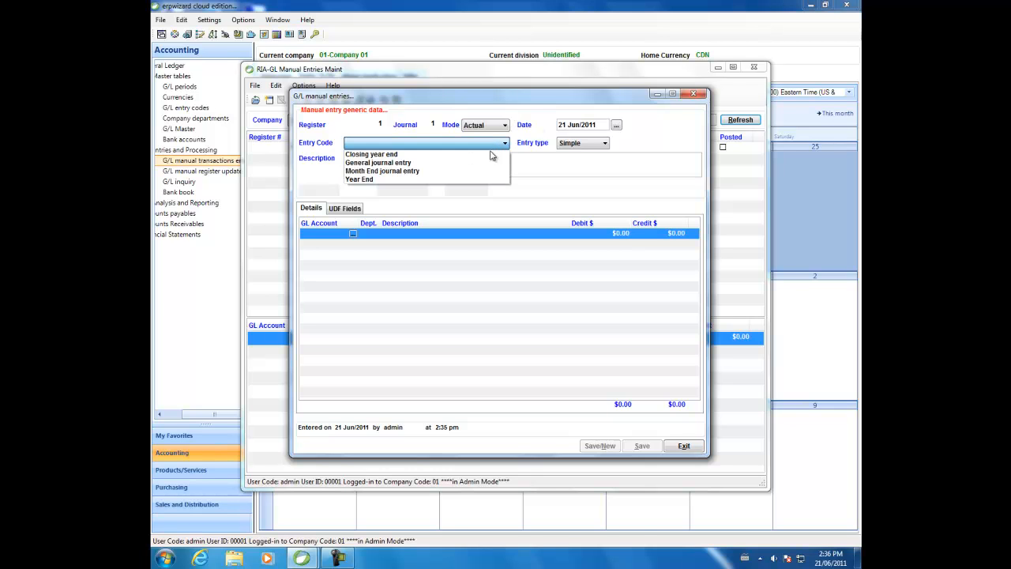
left_click(483, 179)
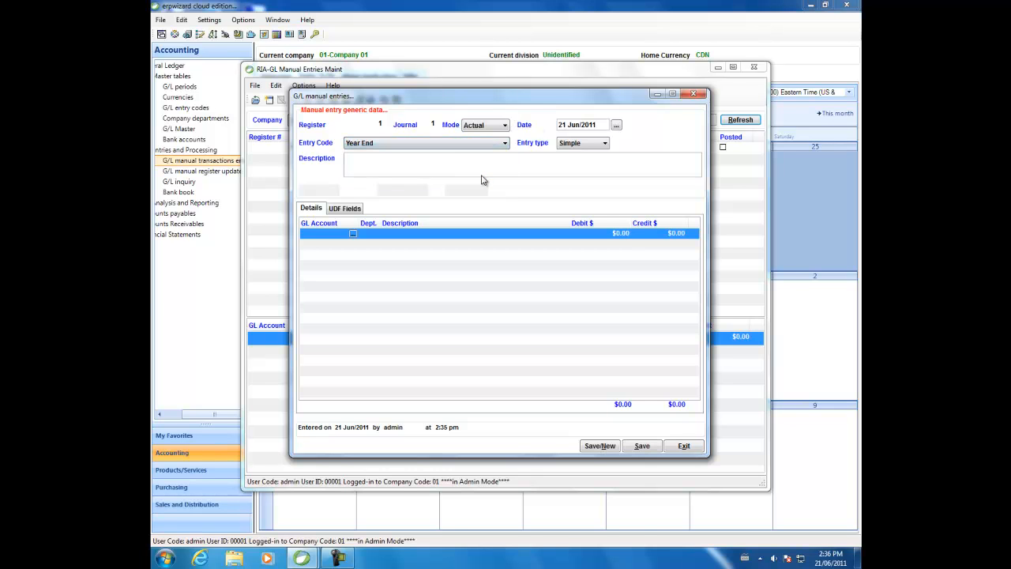
- Keep the entry type as Simple and enter "test entry" as the journal entry's description
left_click(590, 144)
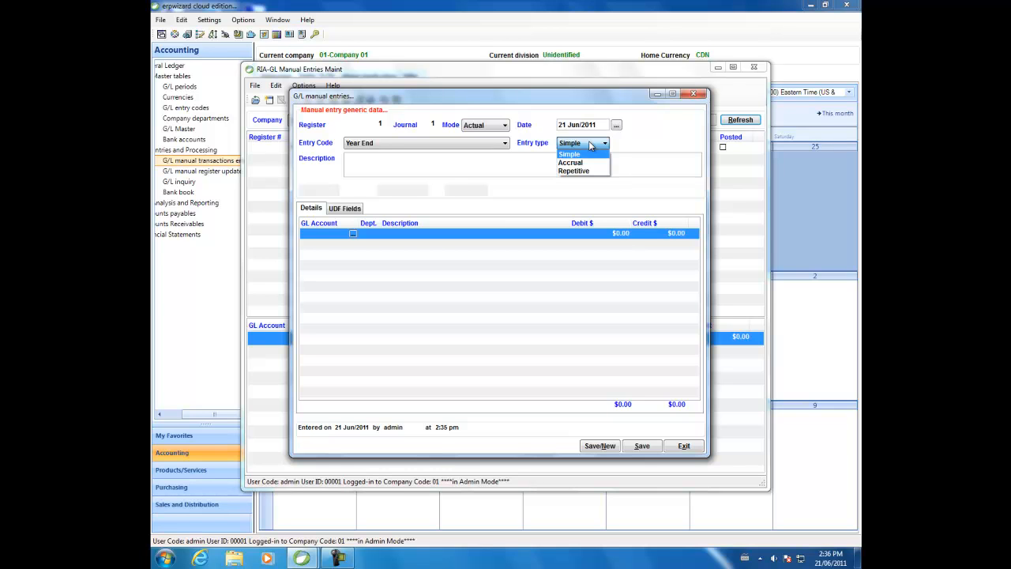
left_click(590, 145)
left_click(554, 169)
type("t")
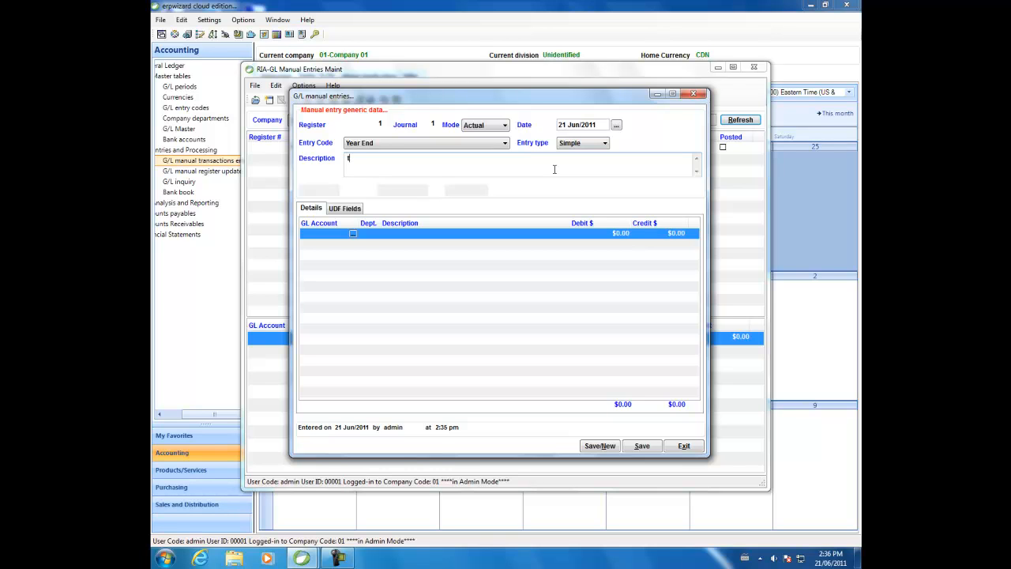
type("est entry")
- Try the Accrual and Repetitive entry types to compare their extra fields, and return the entry type to Simple
left_click(594, 141)
left_click(588, 156)
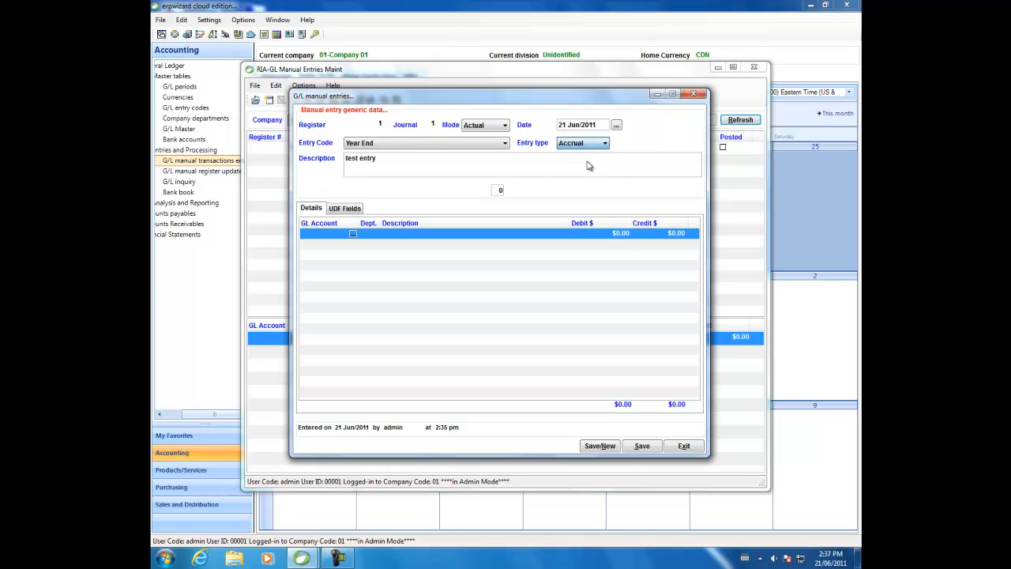
left_click(593, 143)
left_click(581, 171)
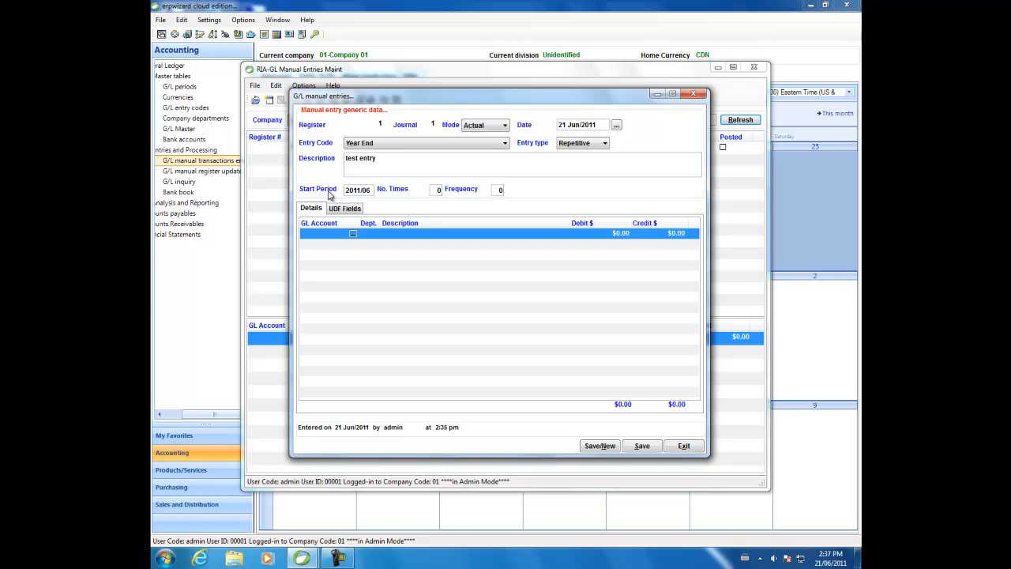
left_click(431, 196)
left_click(605, 143)
left_click(605, 142)
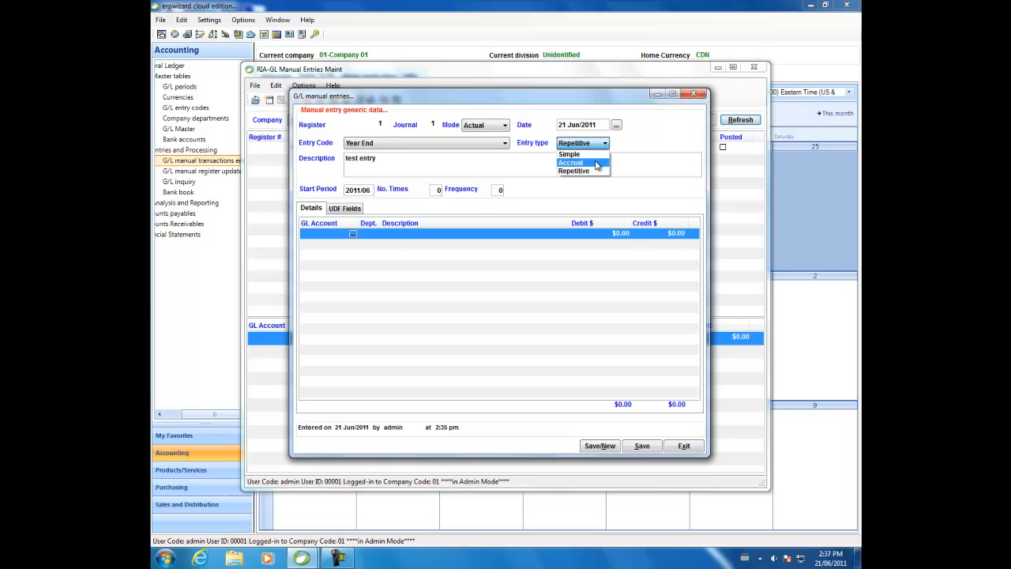
left_click(593, 155)
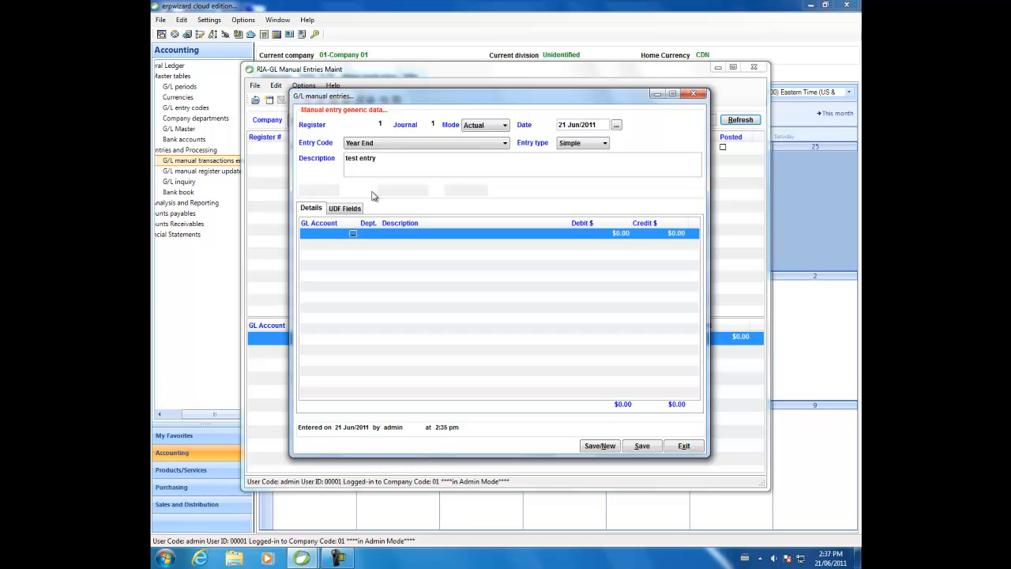
- Add a detail line for GL account 1110 PETTY CASH 11100, department 500, with a credit of $50
left_click(324, 235)
left_click(352, 234)
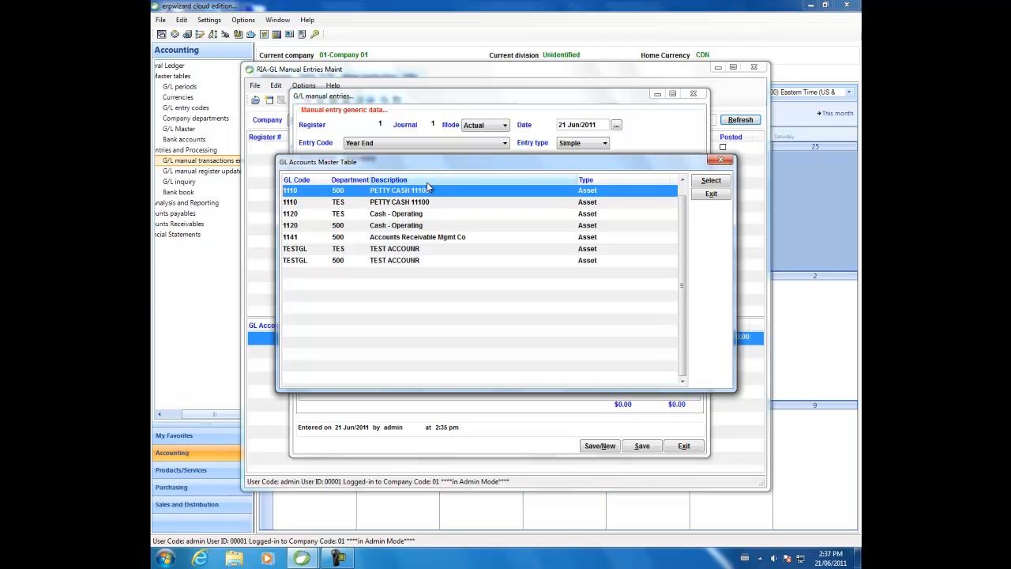
left_click(708, 181)
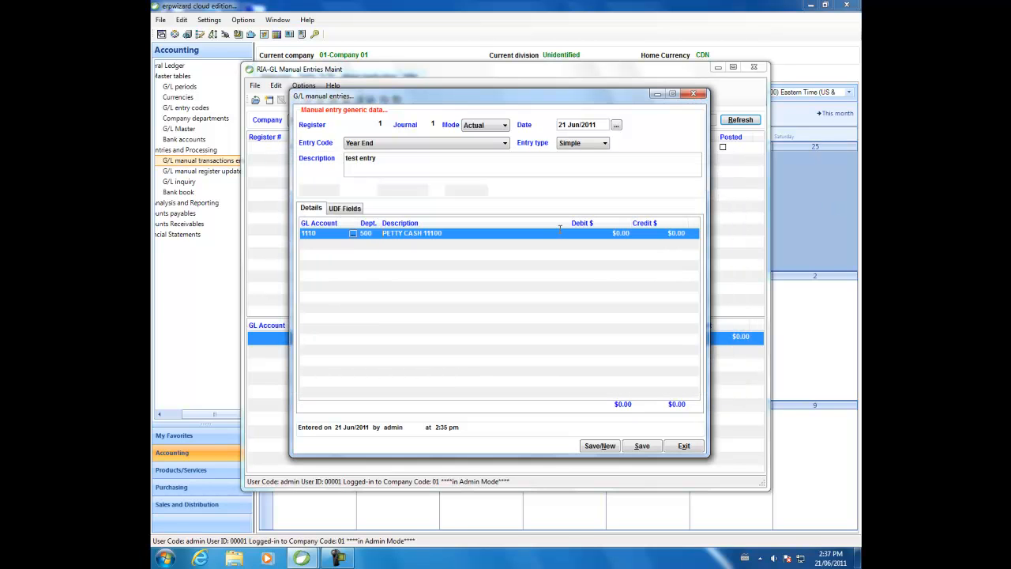
left_click(614, 234)
left_click(665, 235)
type("50")
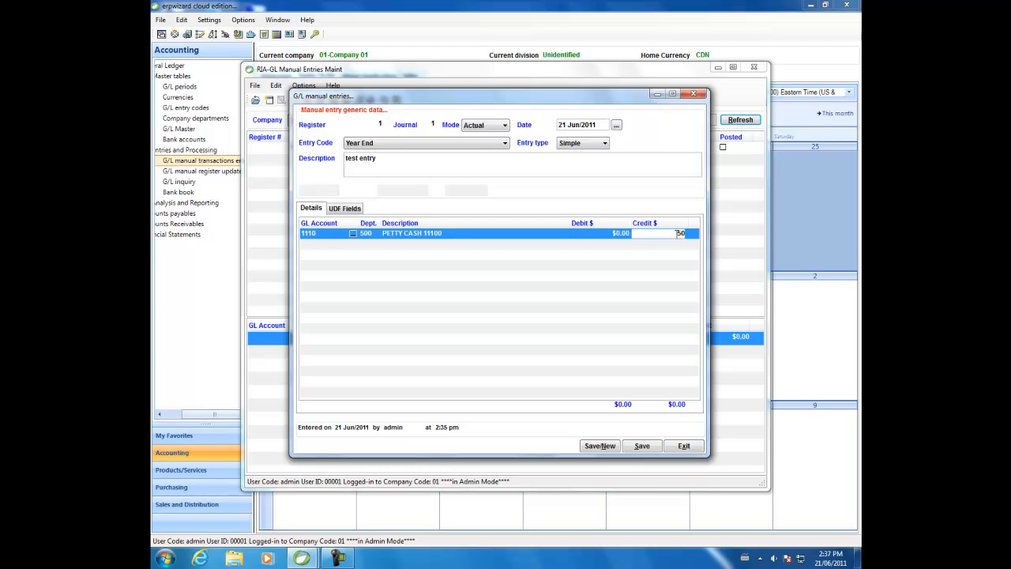
key("Return")
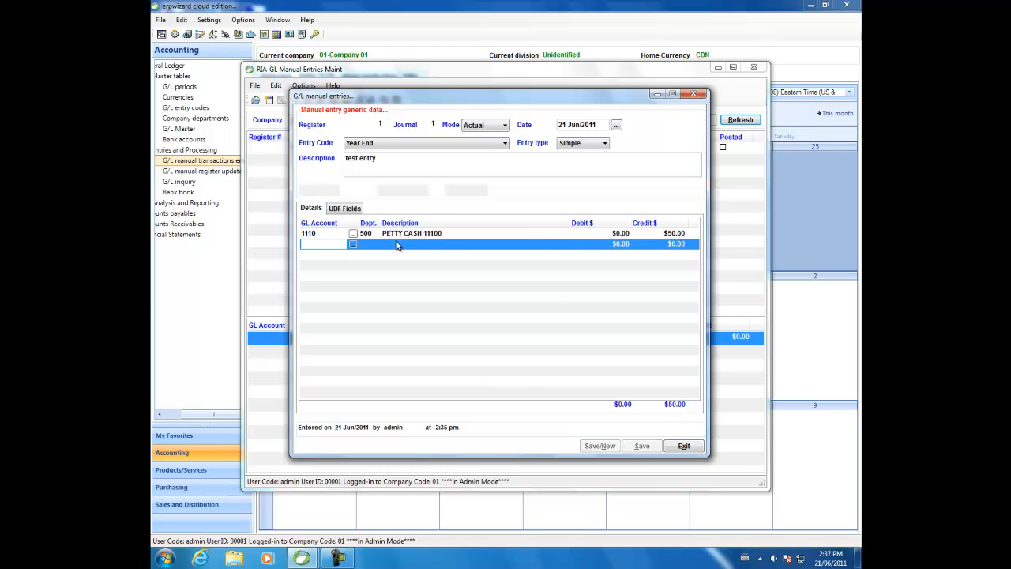
- Add a second detail line for GL account 1120 Cash - Operating, department 500, with a debit of $50
right_click(441, 244)
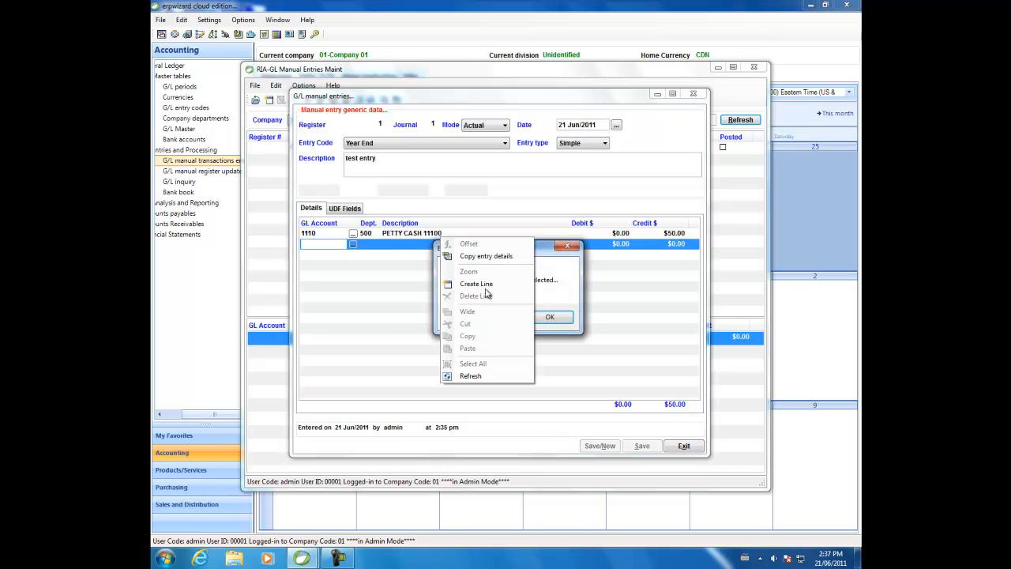
left_click(560, 317)
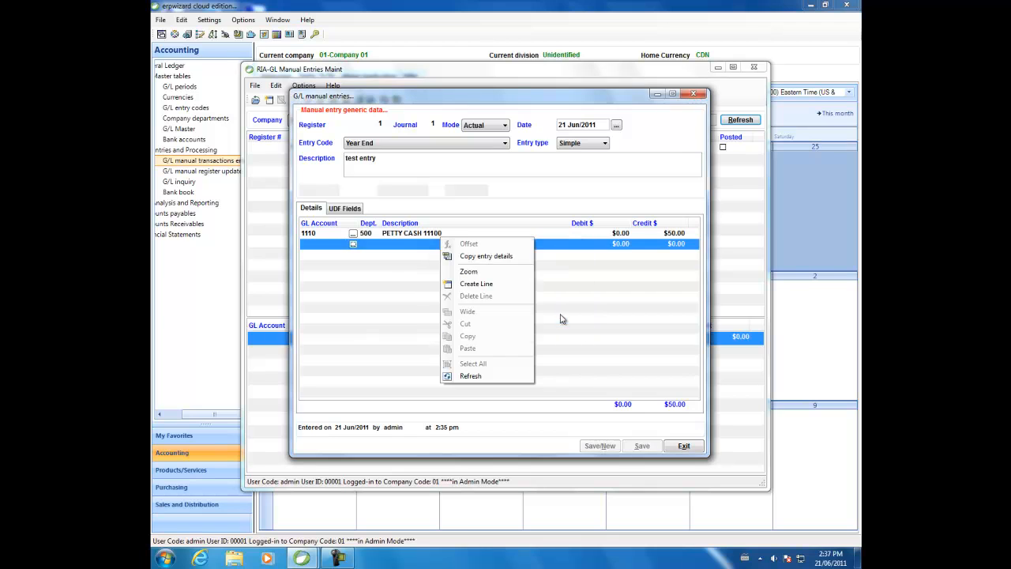
left_click(309, 246)
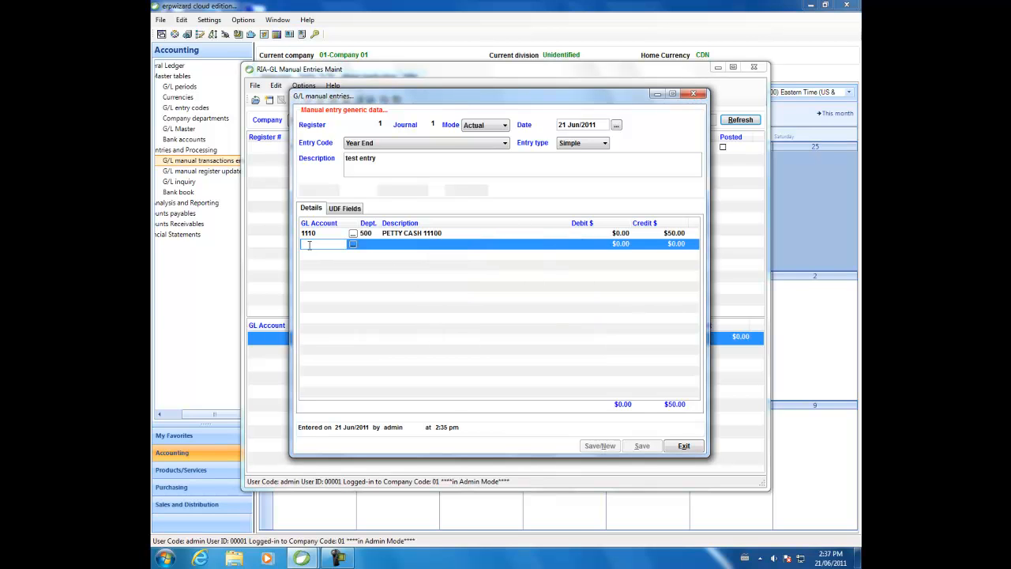
double_click(309, 246)
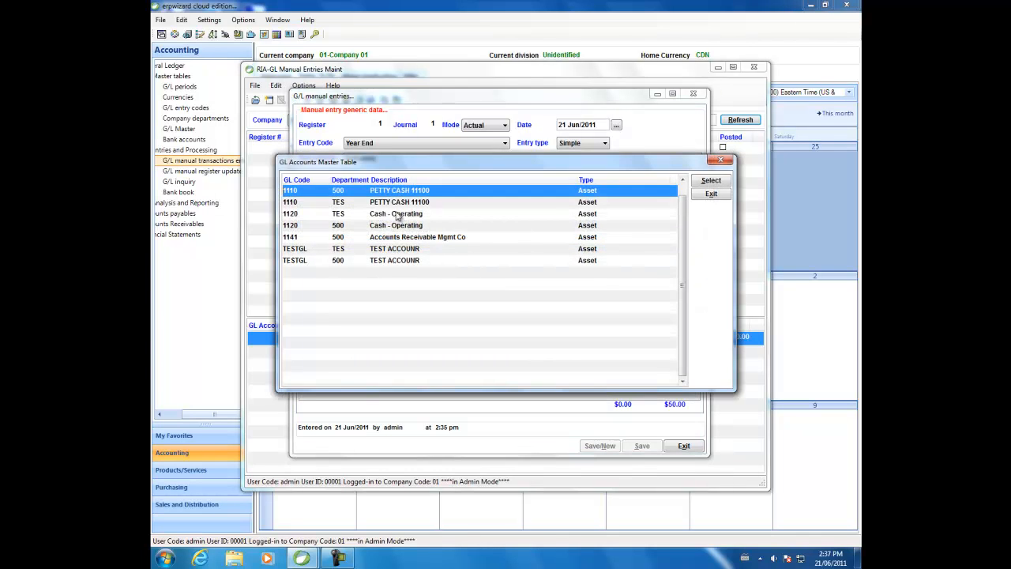
left_click(401, 226)
left_click(711, 180)
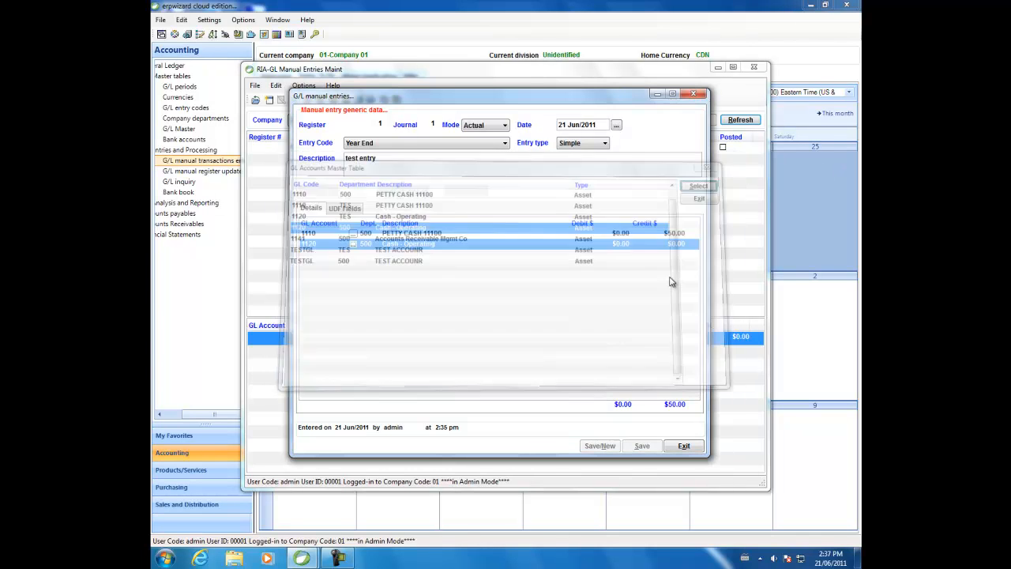
left_click(622, 245)
type("50")
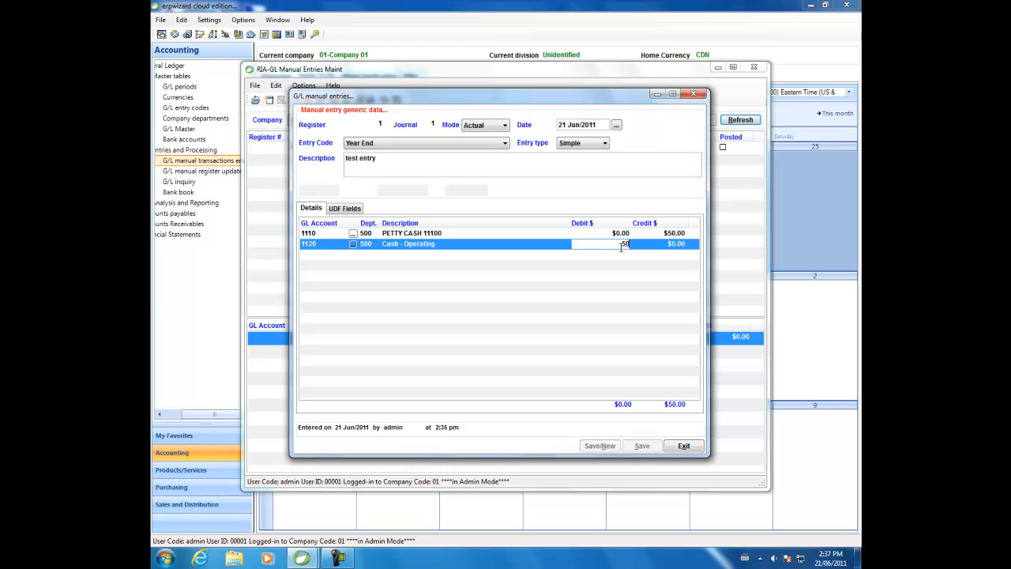
key("Return")
key("Escape")
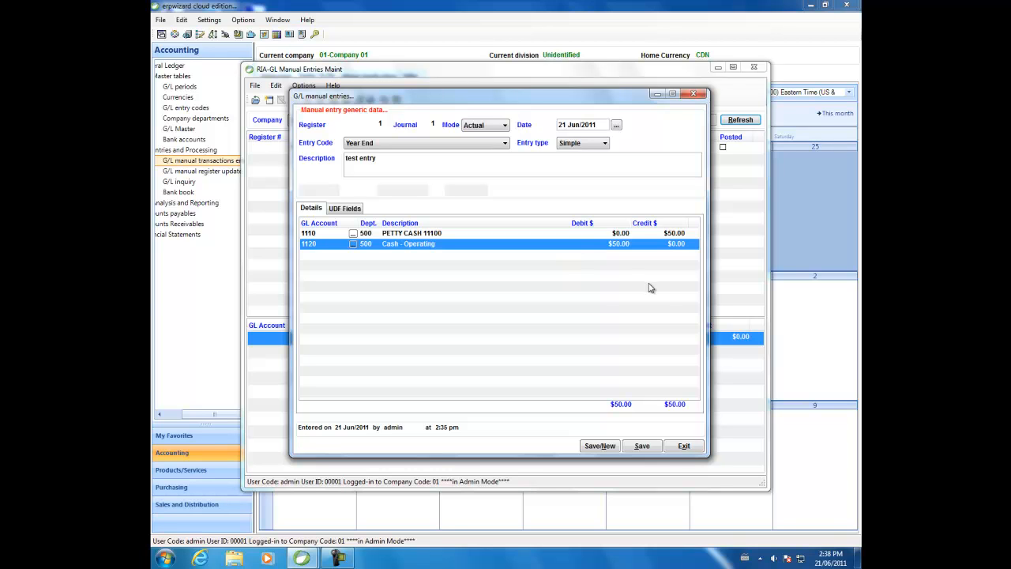
right_click(558, 249)
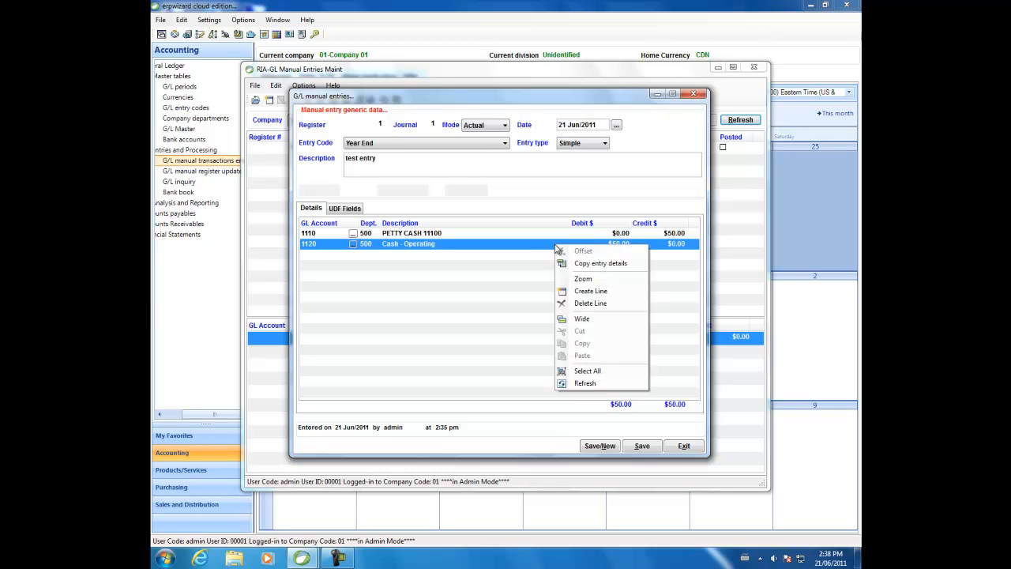
left_click(584, 305)
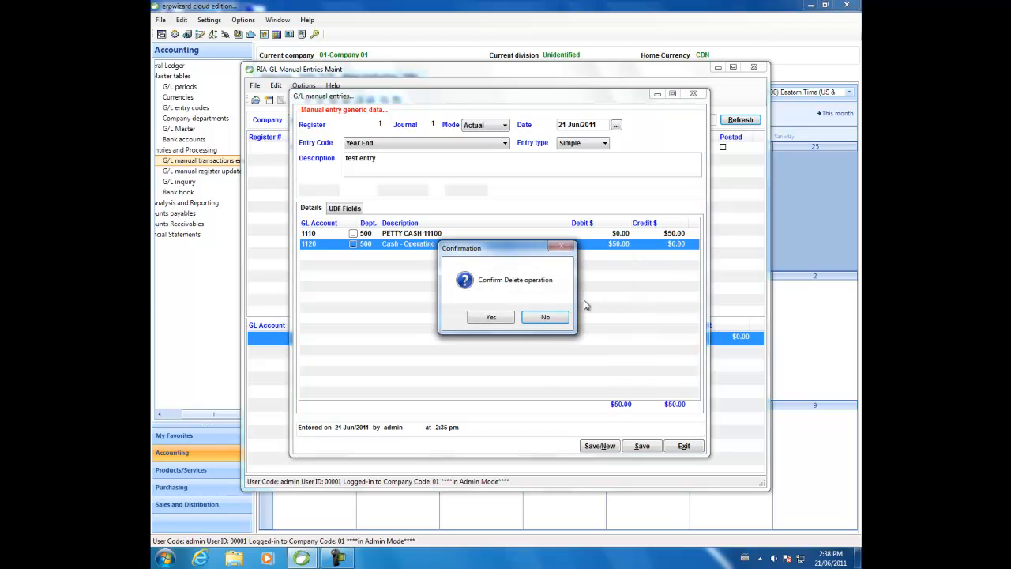
left_click(545, 318)
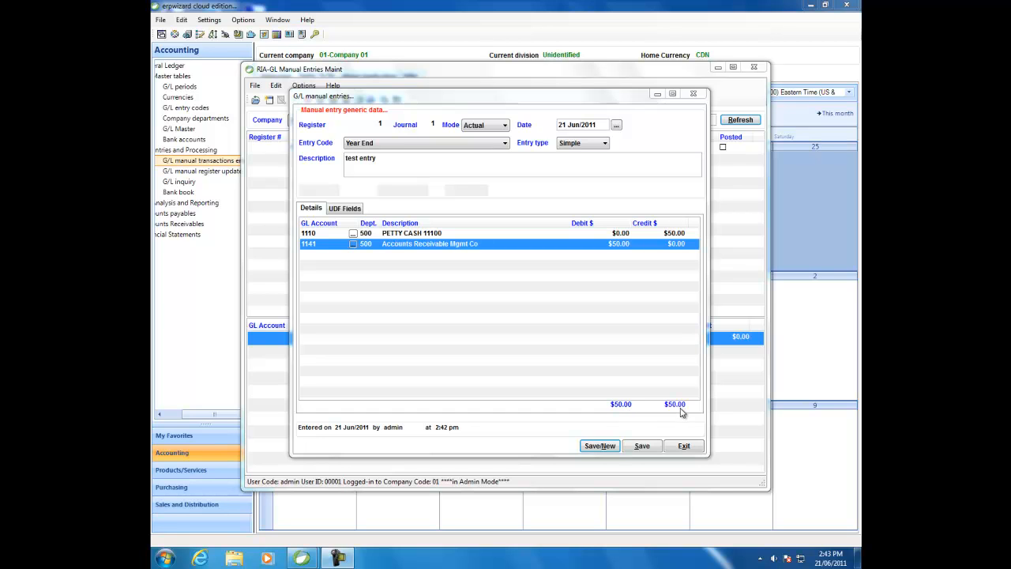
- Save the manual journal entry, acknowledge the update and exit to the list of manual entries
left_click(632, 448)
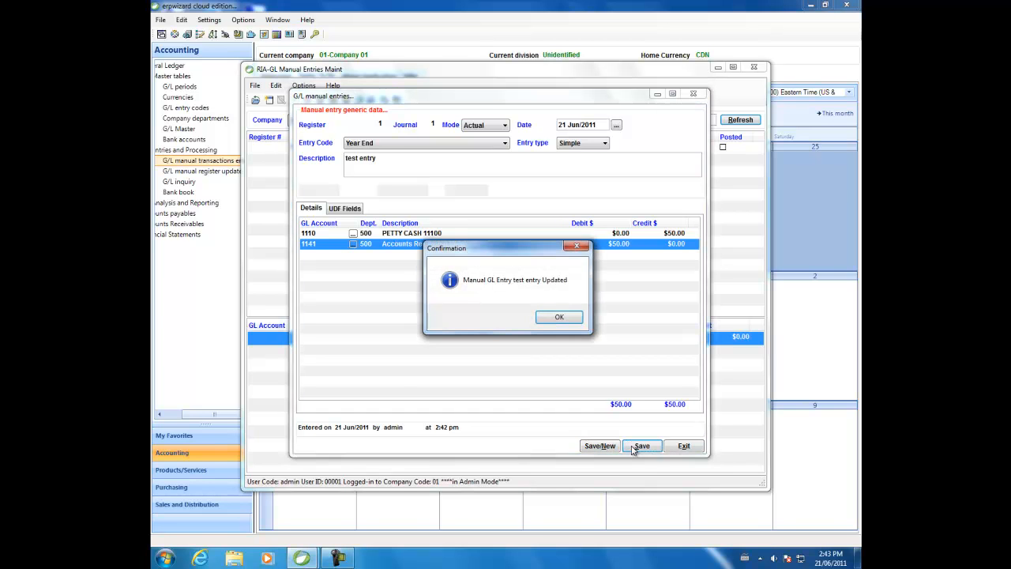
left_click(572, 318)
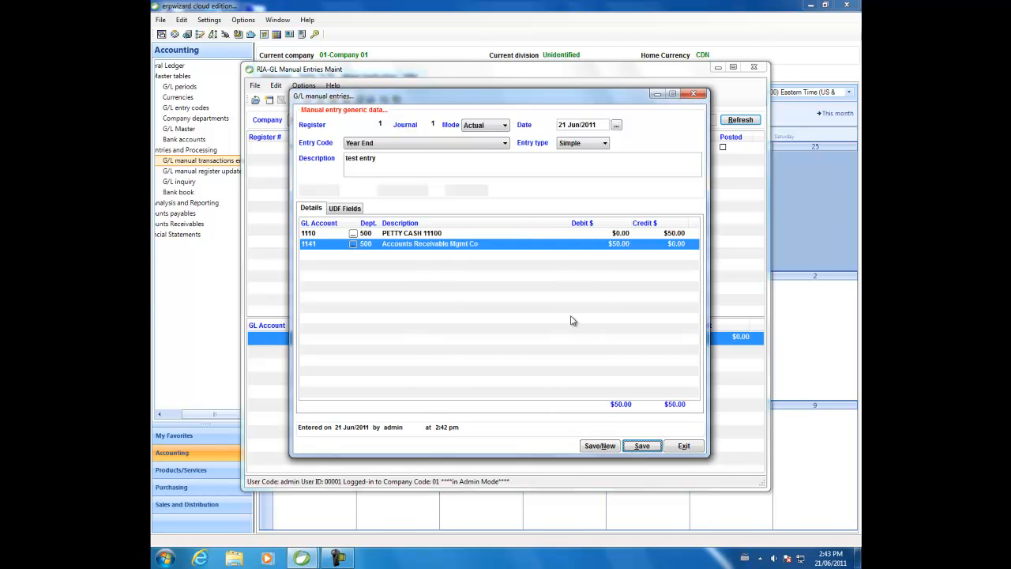
left_click(684, 447)
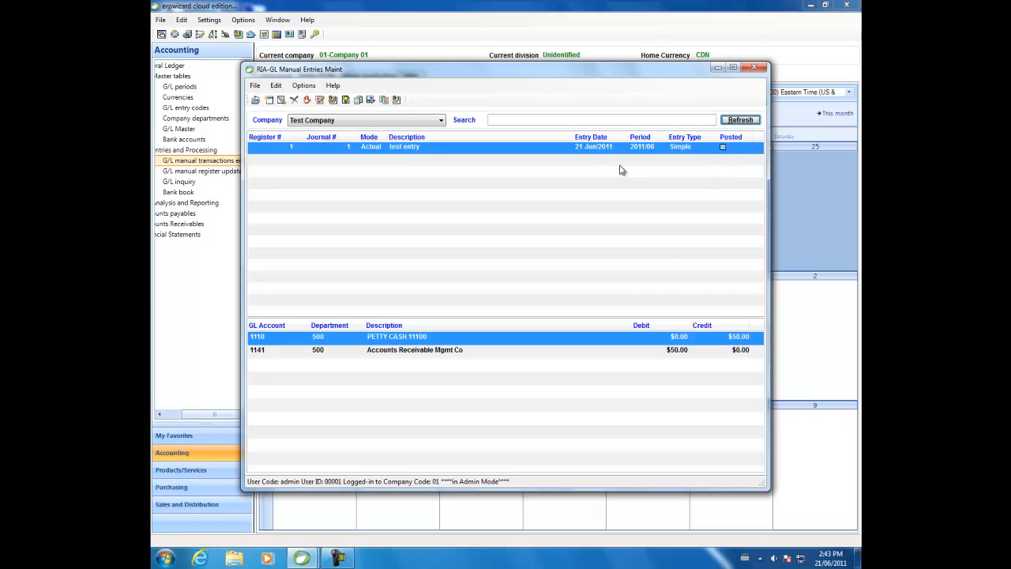
- Reopen the "test entry" journal for modification, save it again and return to the entries list
right_click(569, 147)
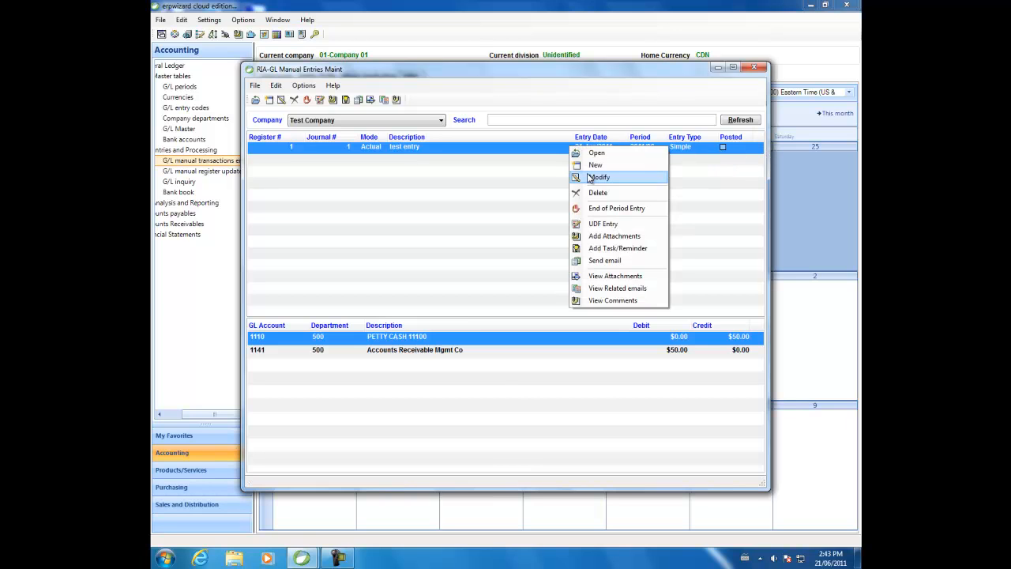
left_click(588, 176)
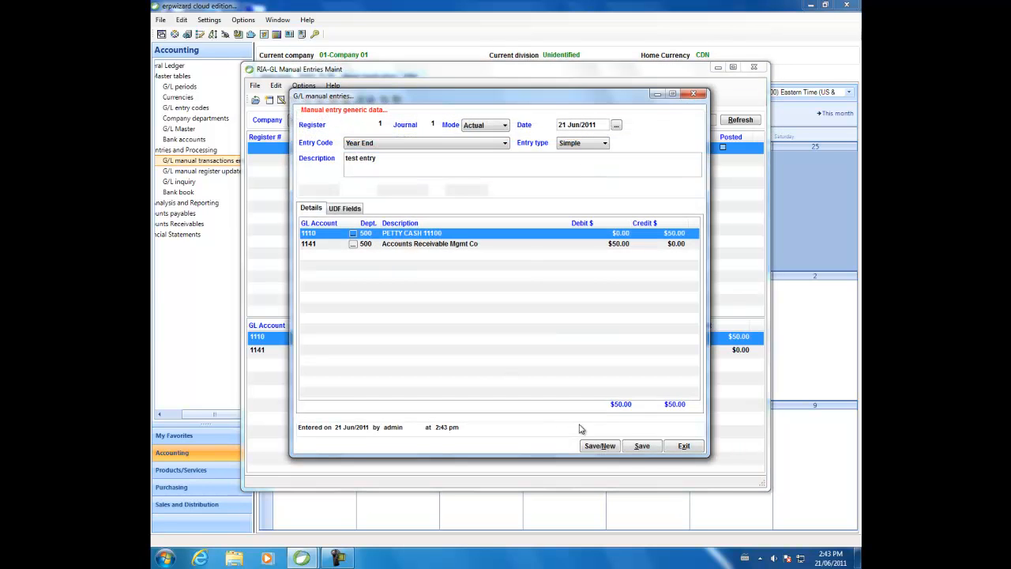
left_click(651, 446)
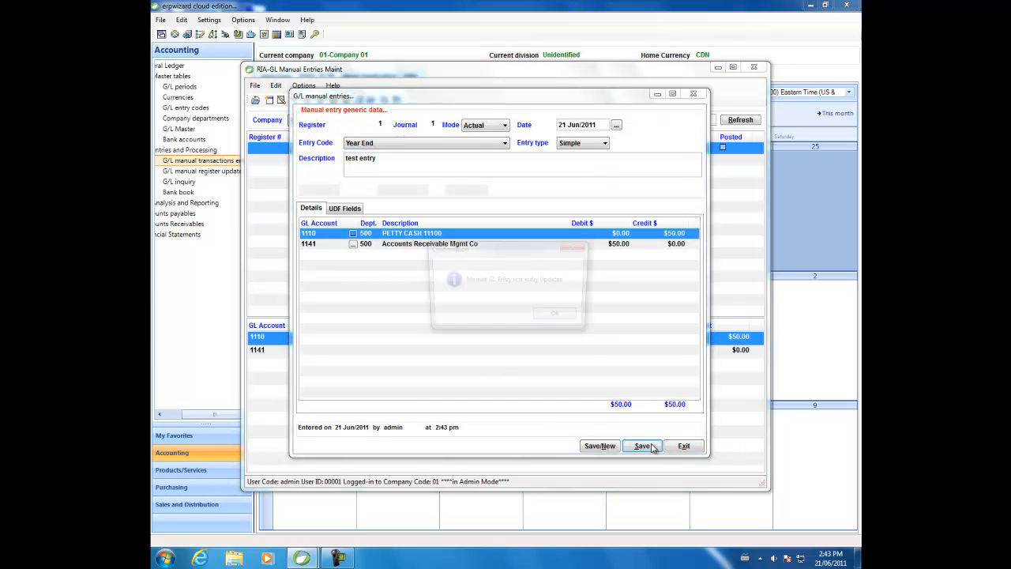
left_click(559, 317)
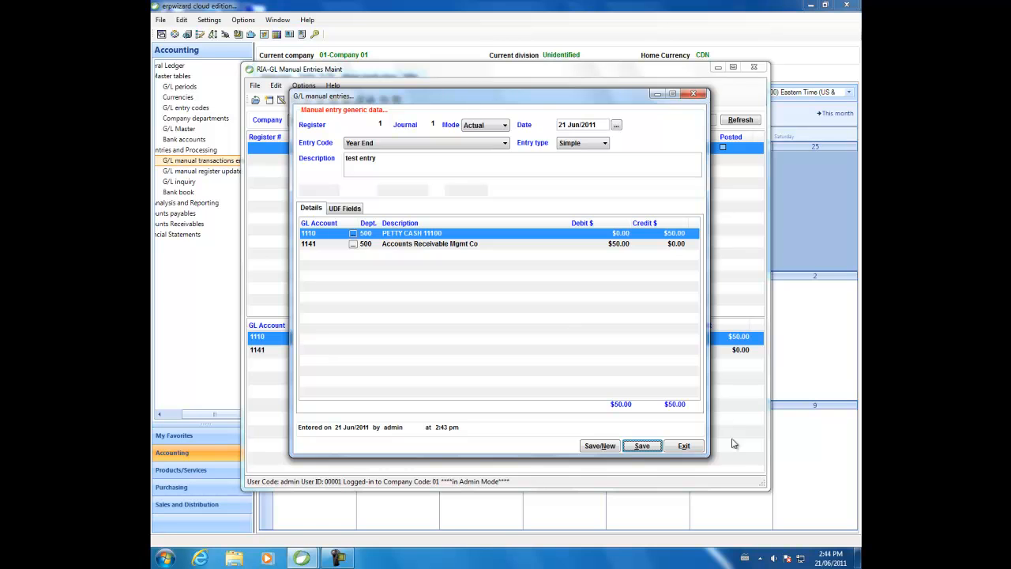
left_click(696, 447)
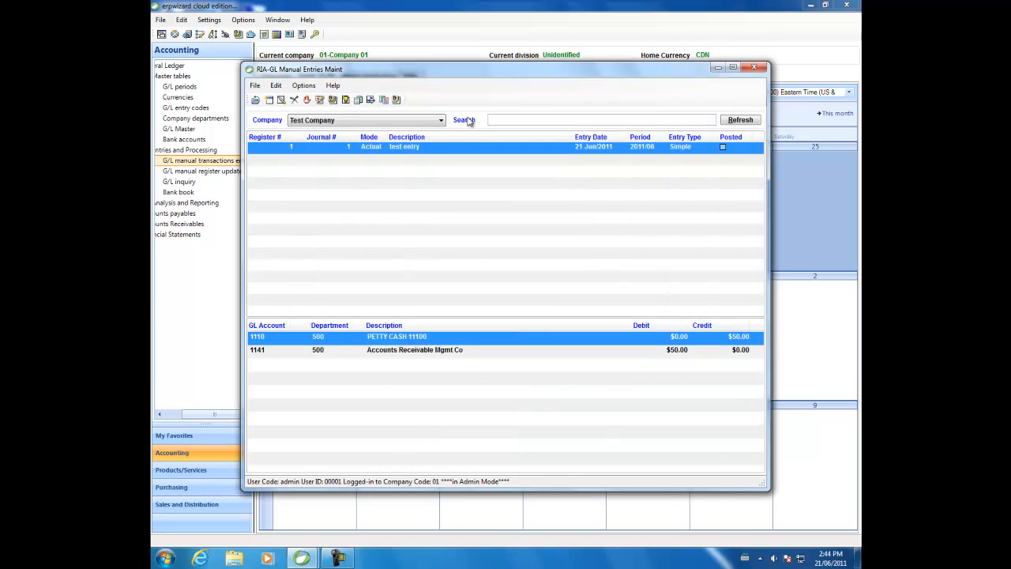
right_click(456, 150)
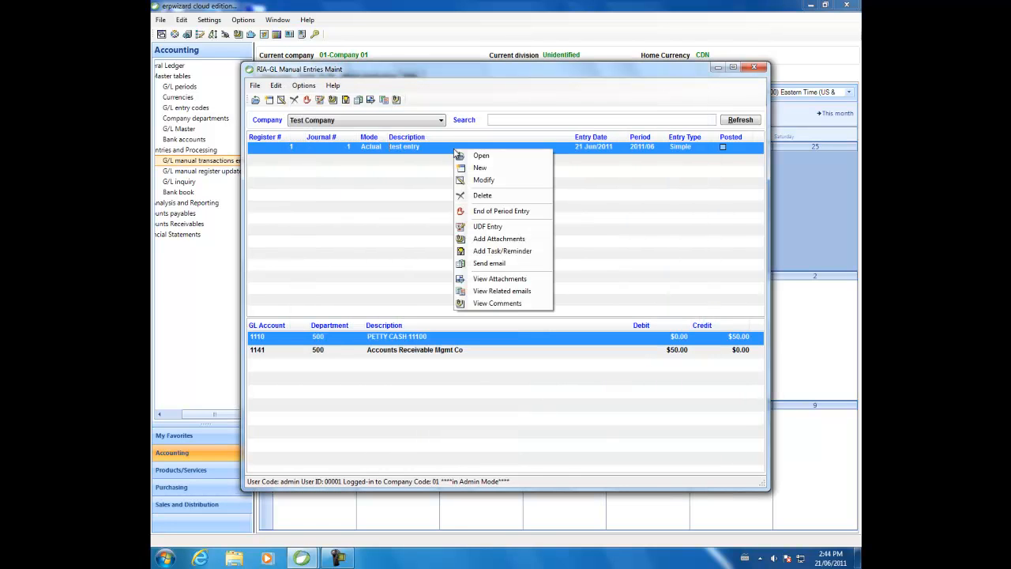
left_click(471, 196)
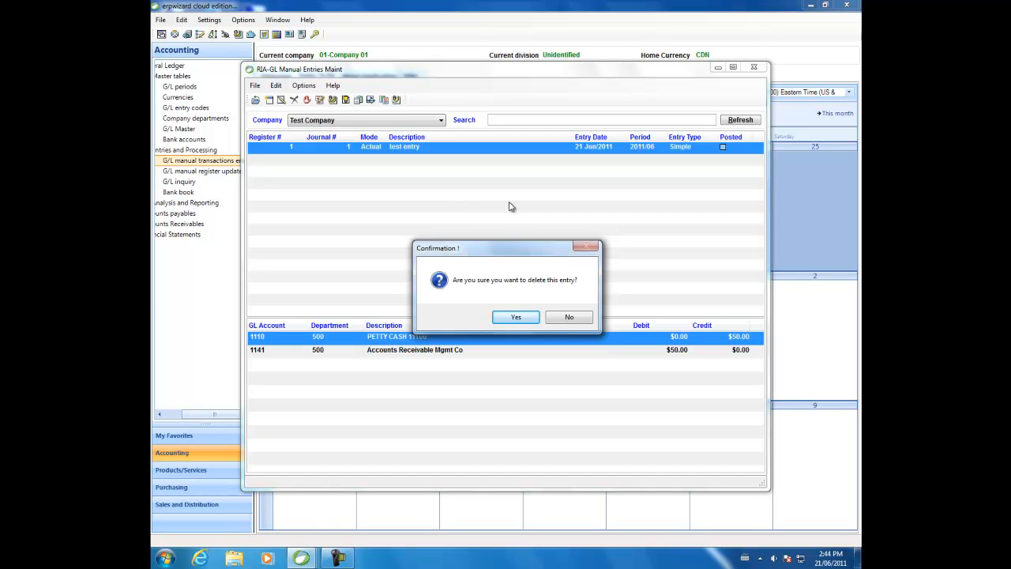
left_click(572, 319)
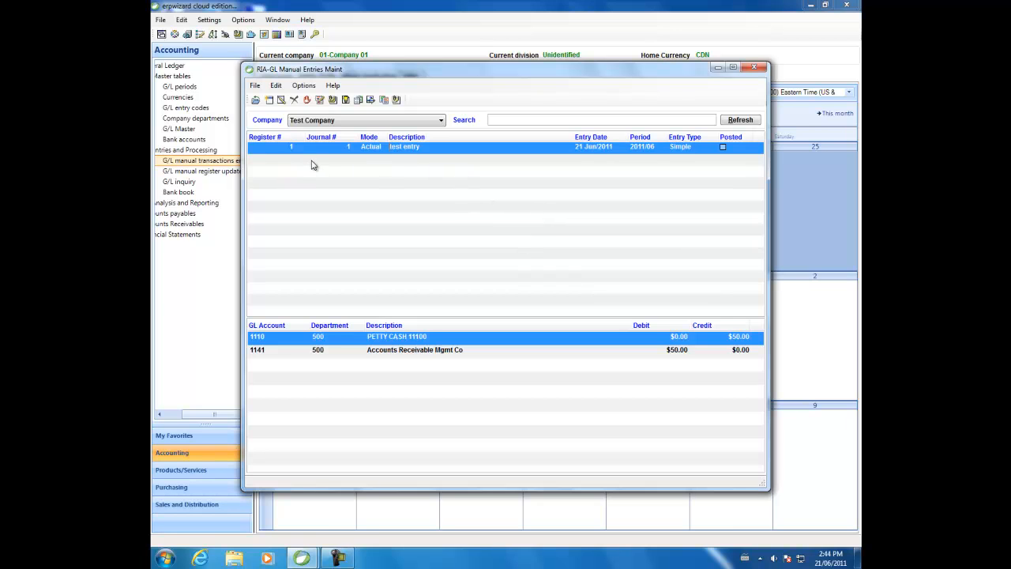
- Close the manual entries window, open the G/L manual register update and switch its company to Test Company
left_click(753, 70)
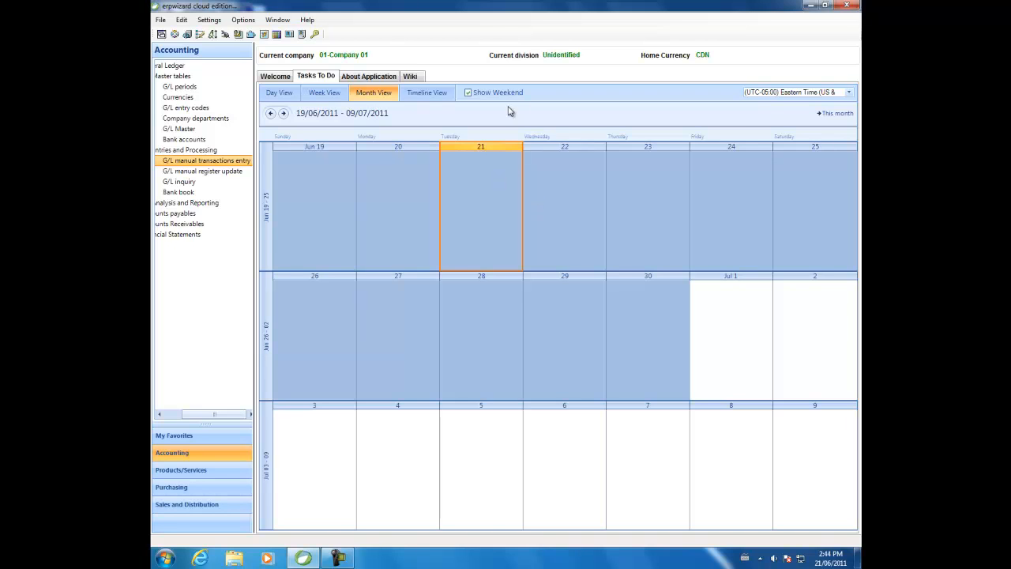
left_click(234, 174)
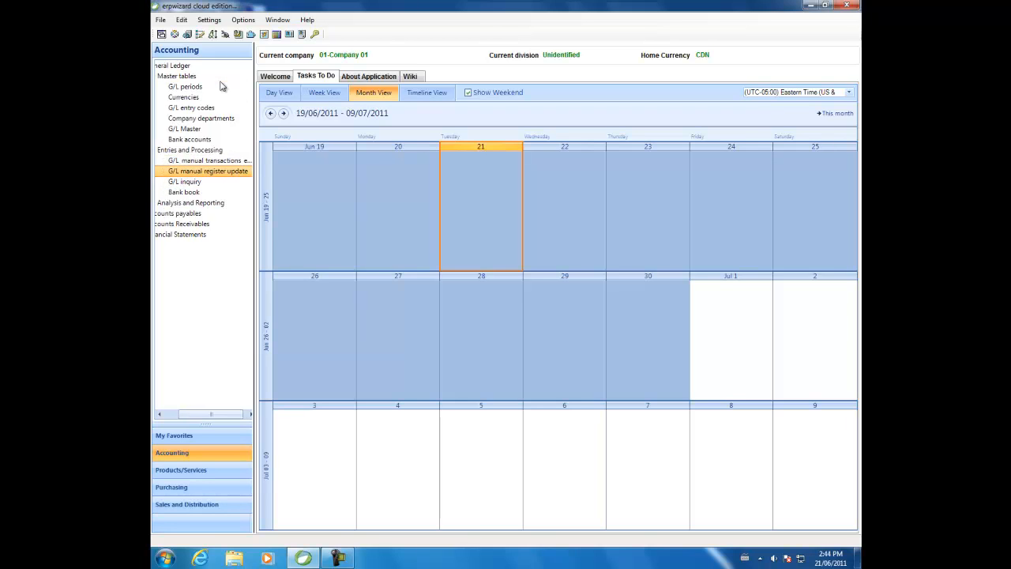
double_click(234, 172)
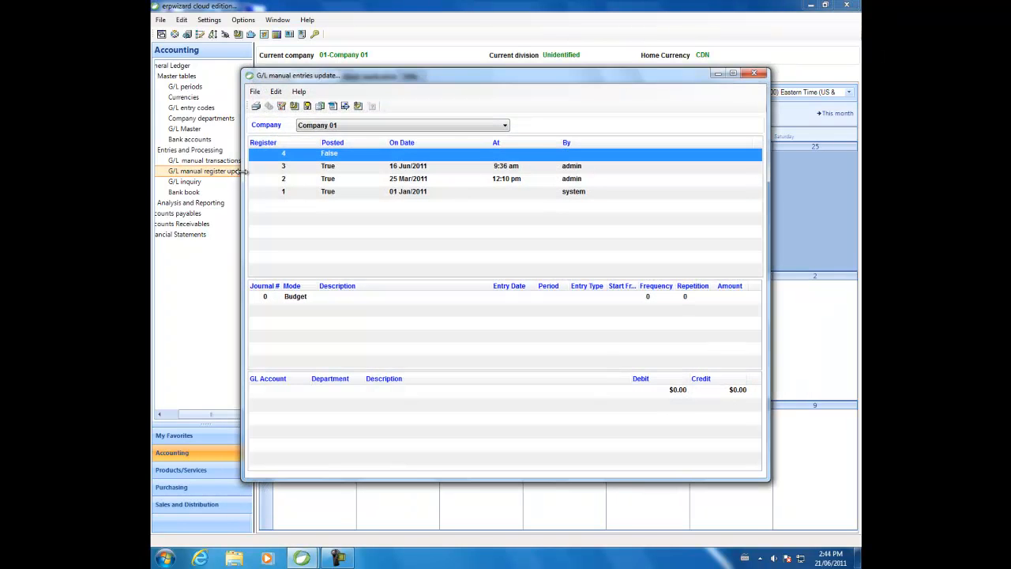
left_click(347, 128)
left_click(347, 147)
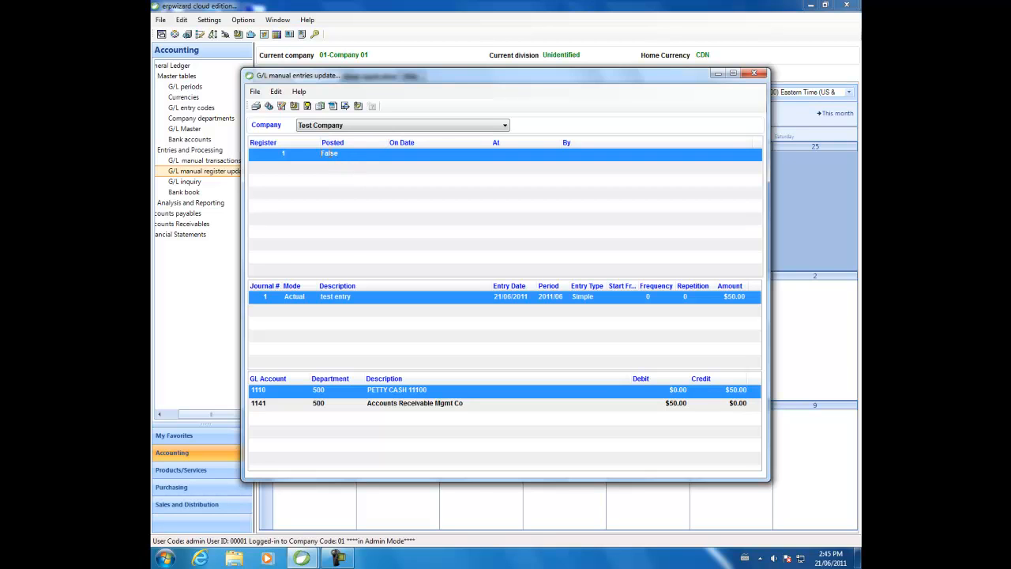
- Print Test Company's register 1, review its journal lines and totals, and close the report
right_click(329, 153)
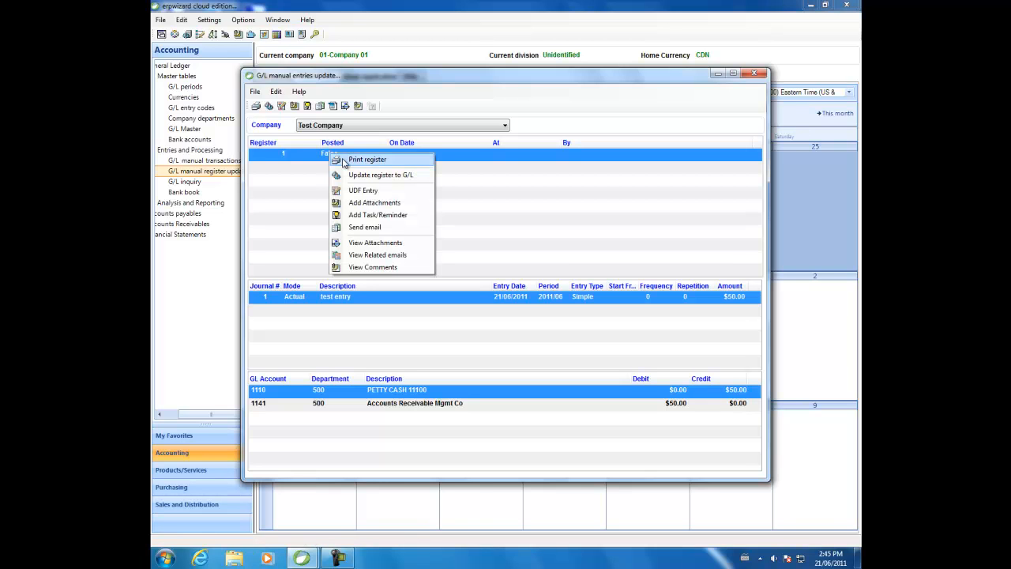
left_click(367, 160)
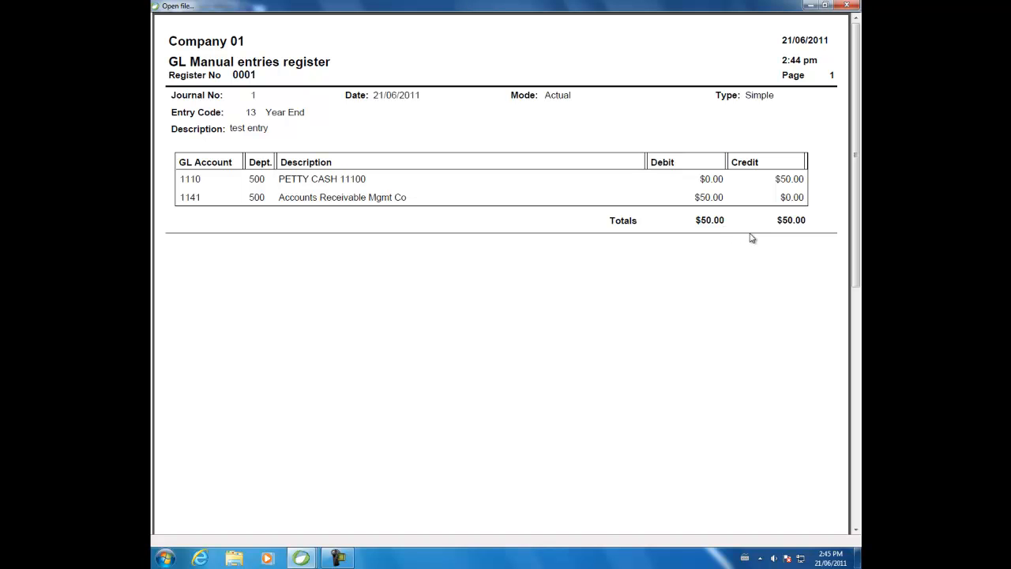
left_click(846, 5)
- Update register 1 to the G/L and check the journal details of the posted and open registers
right_click(355, 155)
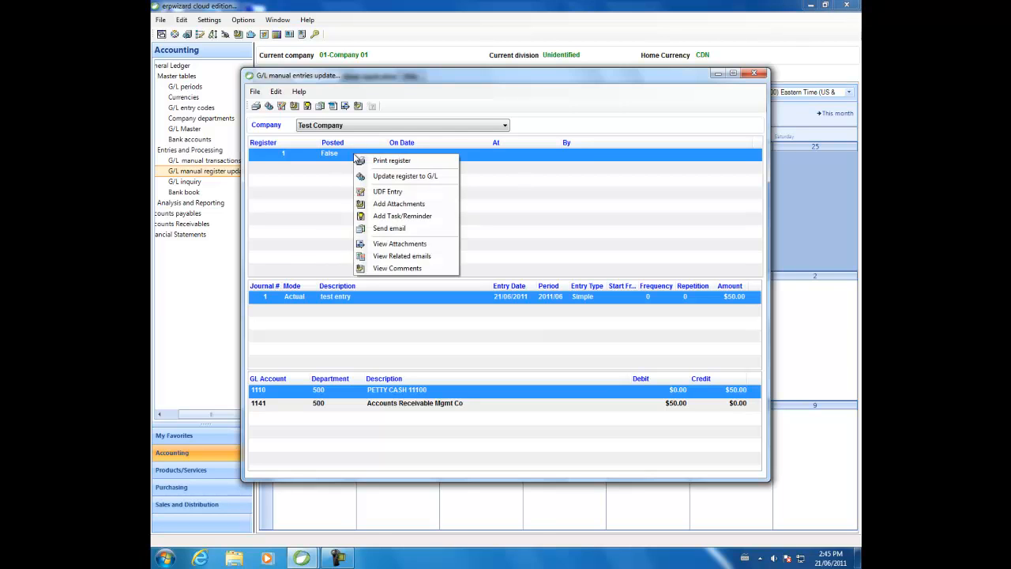
left_click(398, 176)
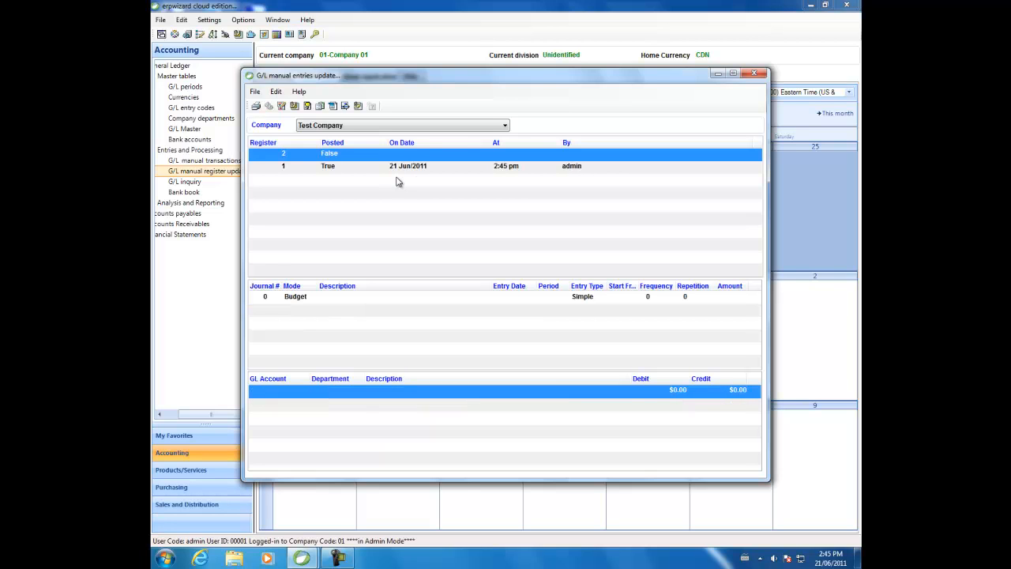
left_click(597, 167)
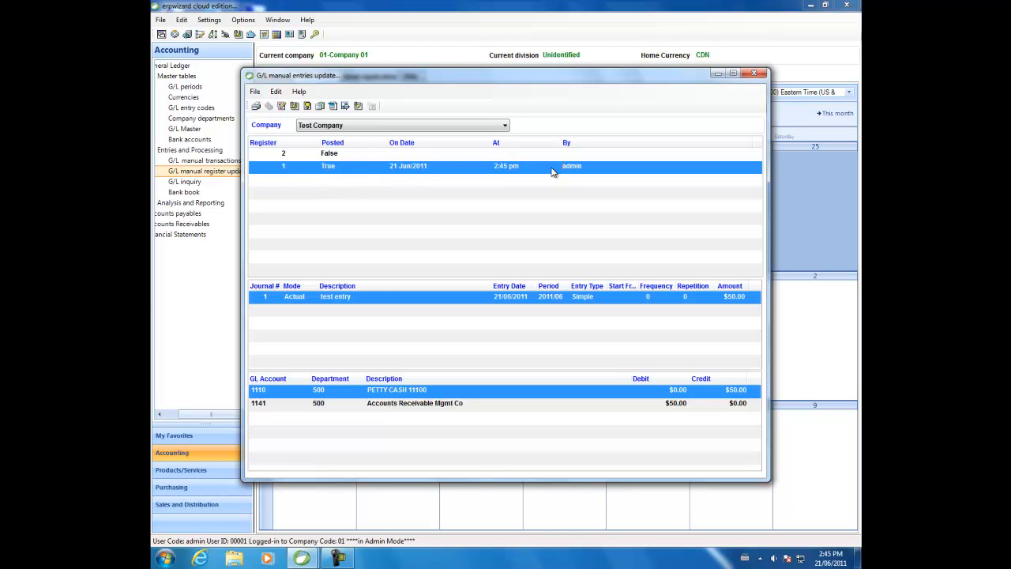
left_click(567, 158)
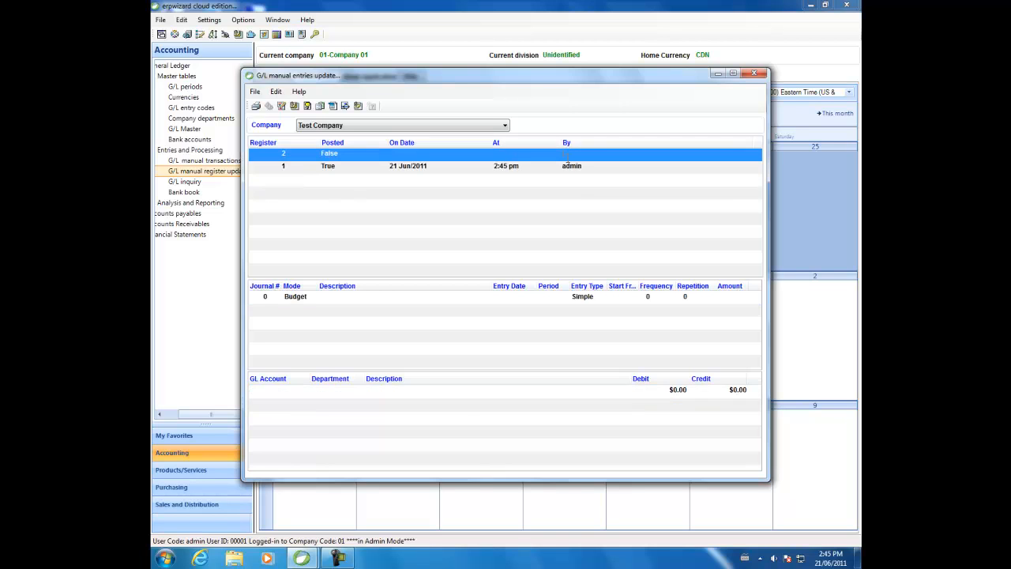